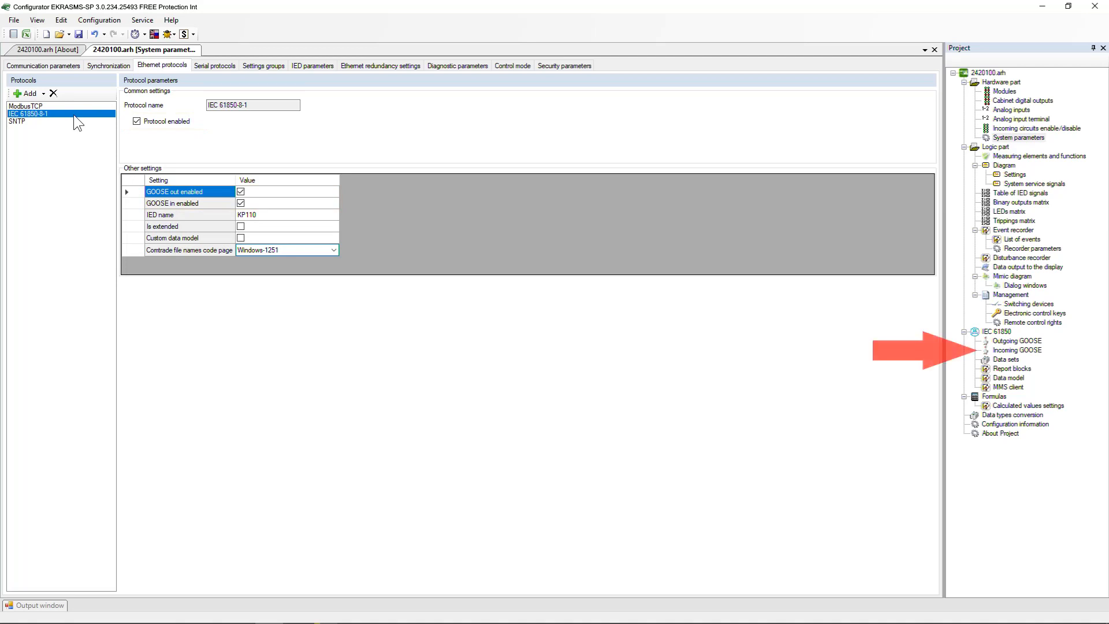
In the Incoming GOOSE settings, import the message with signals CB B-110 Opened and CB B-110 Closed from IED_001.cid and select it
{"action": "double_click", "coordinate": [1008, 351]}
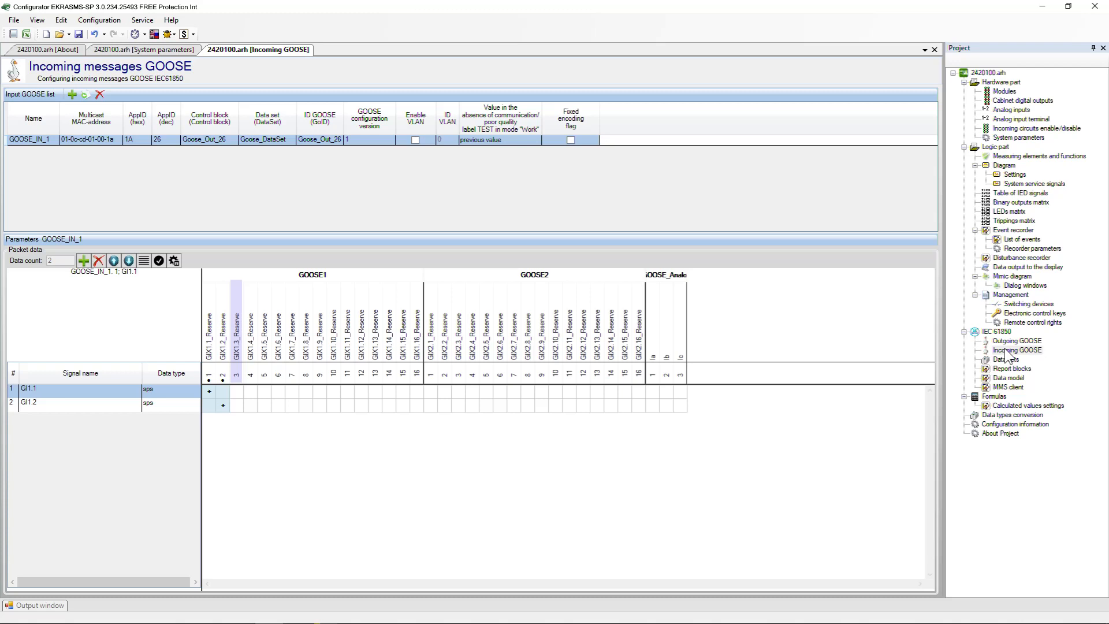
{"action": "left_click", "coordinate": [87, 95]}
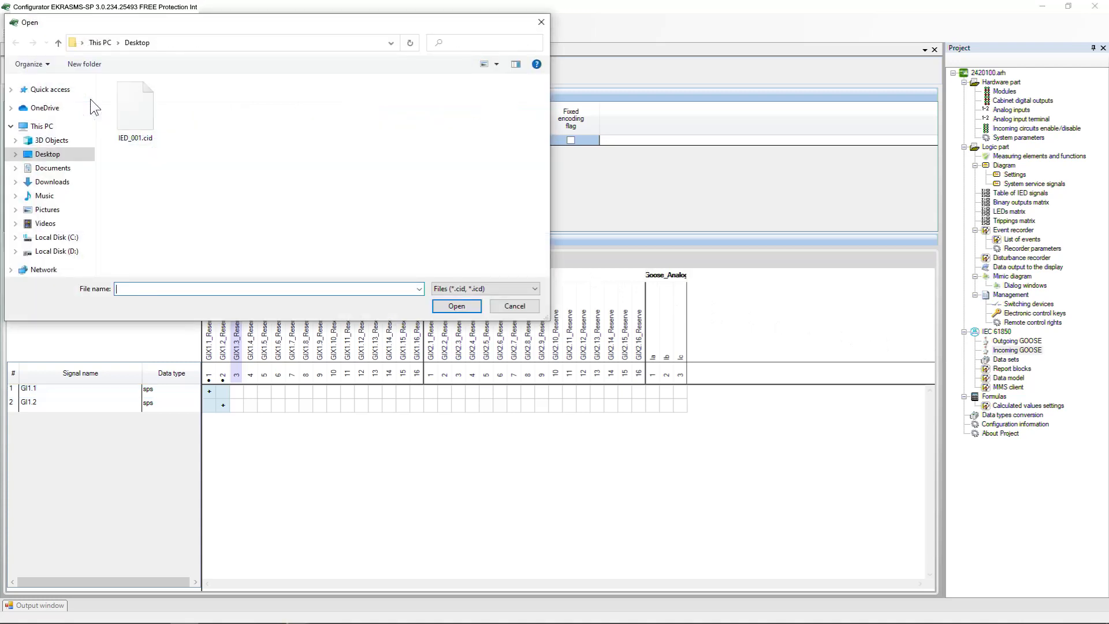
{"action": "left_click", "coordinate": [133, 122]}
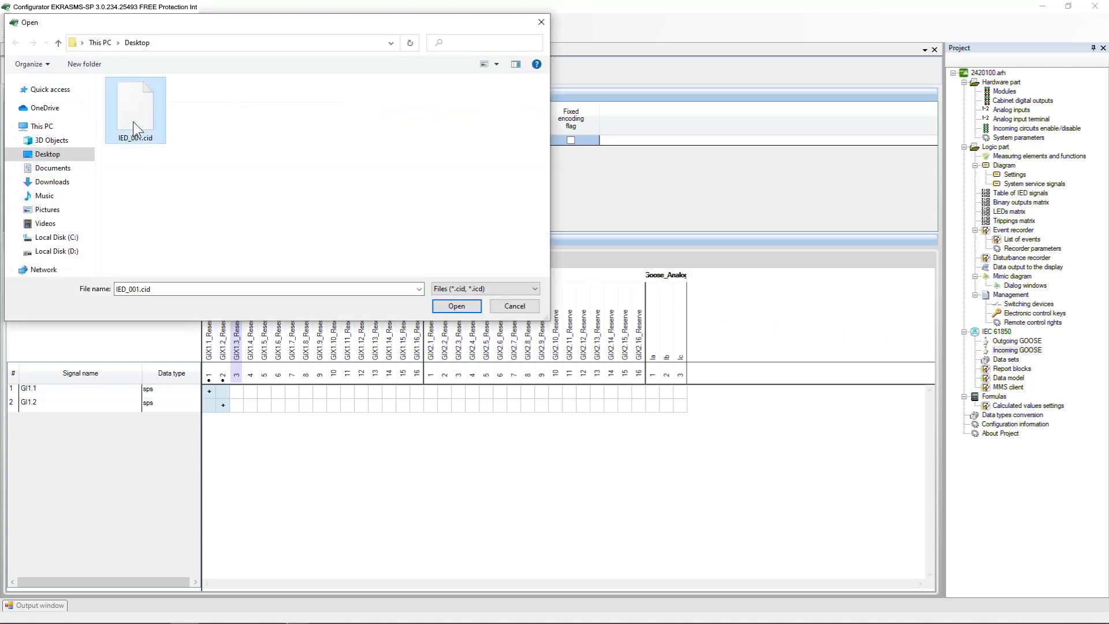
{"action": "left_click", "coordinate": [456, 306]}
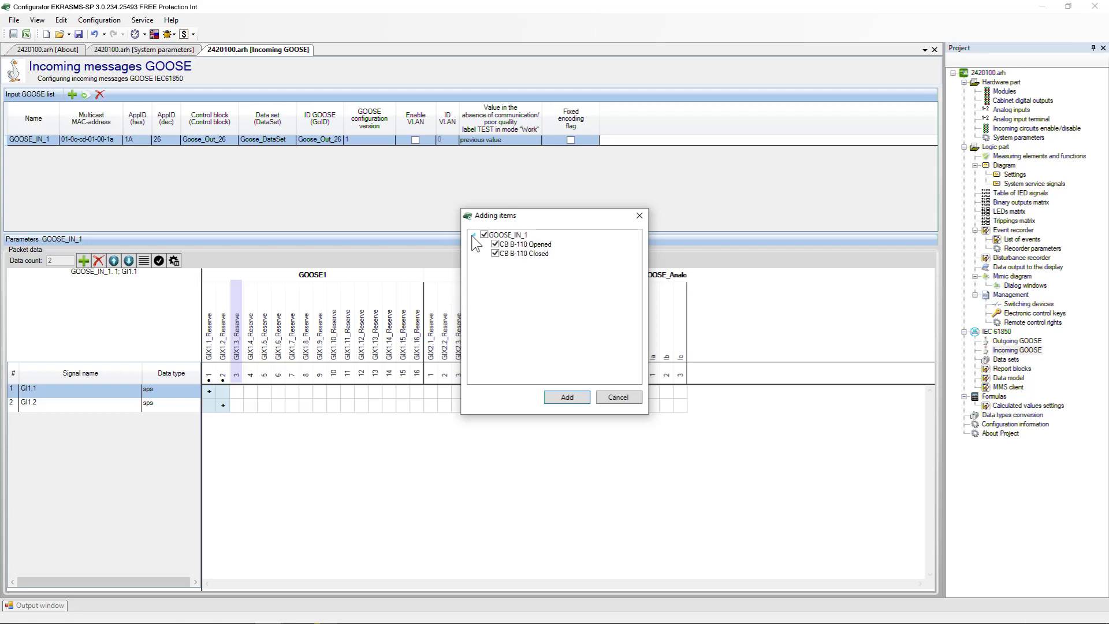
{"action": "left_click", "coordinate": [571, 396]}
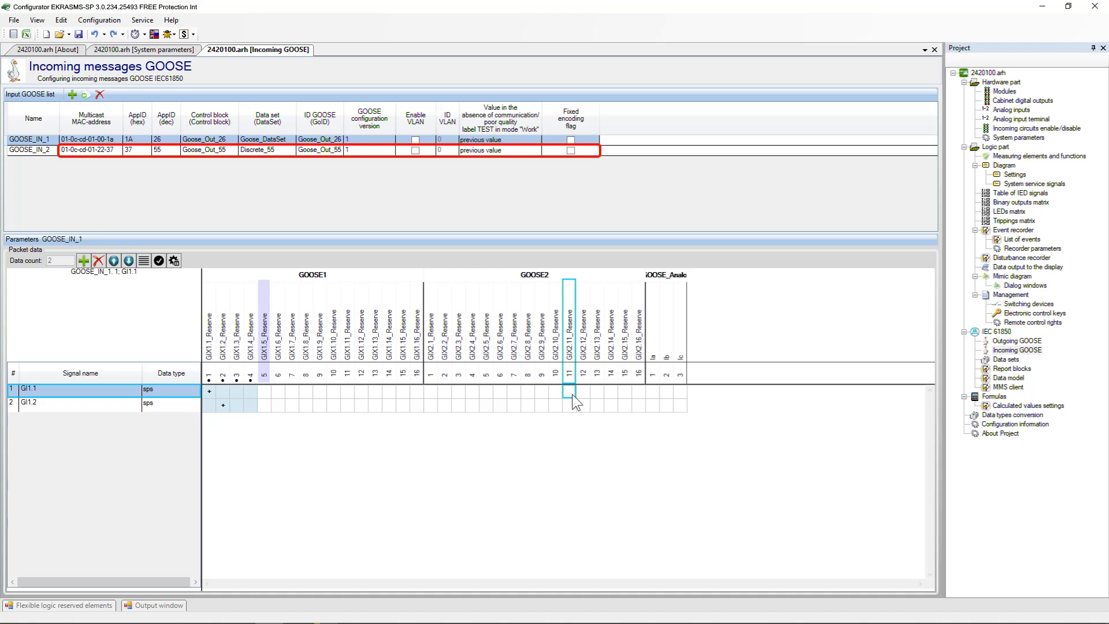
{"action": "left_click", "coordinate": [83, 153]}
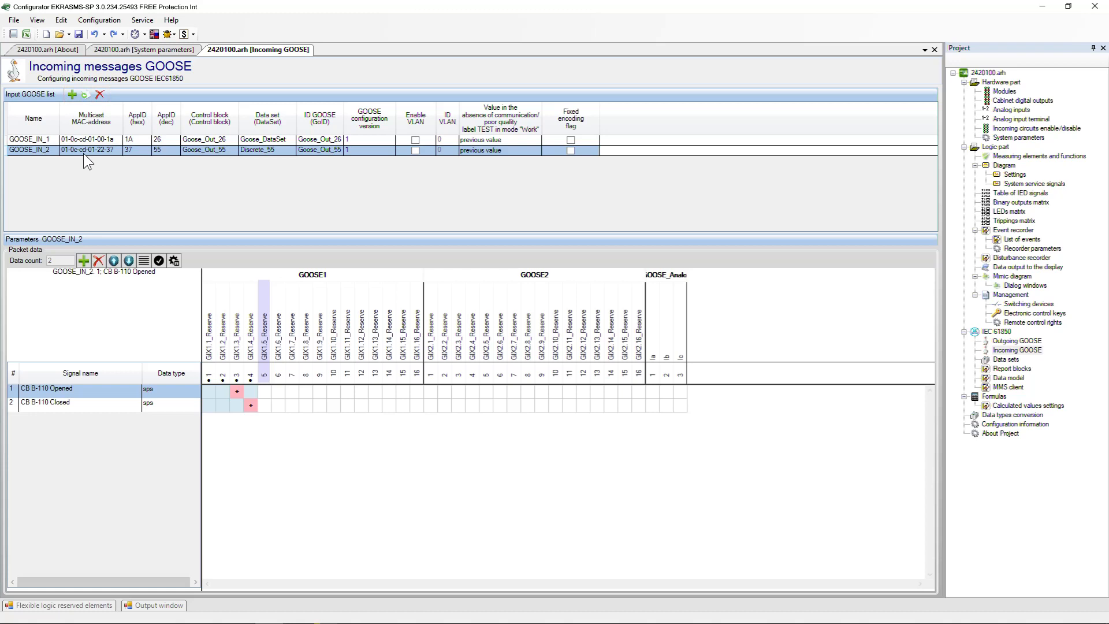
Add two incoming GOOSE messages and set GOOSE_IN_3 to MAC 01-0c-cd-01-11-38, AppID hex 38, control block and GoID Goose_Out_56, data set Discrete_56
{"action": "left_click", "coordinate": [72, 96]}
{"action": "left_click", "coordinate": [71, 96]}
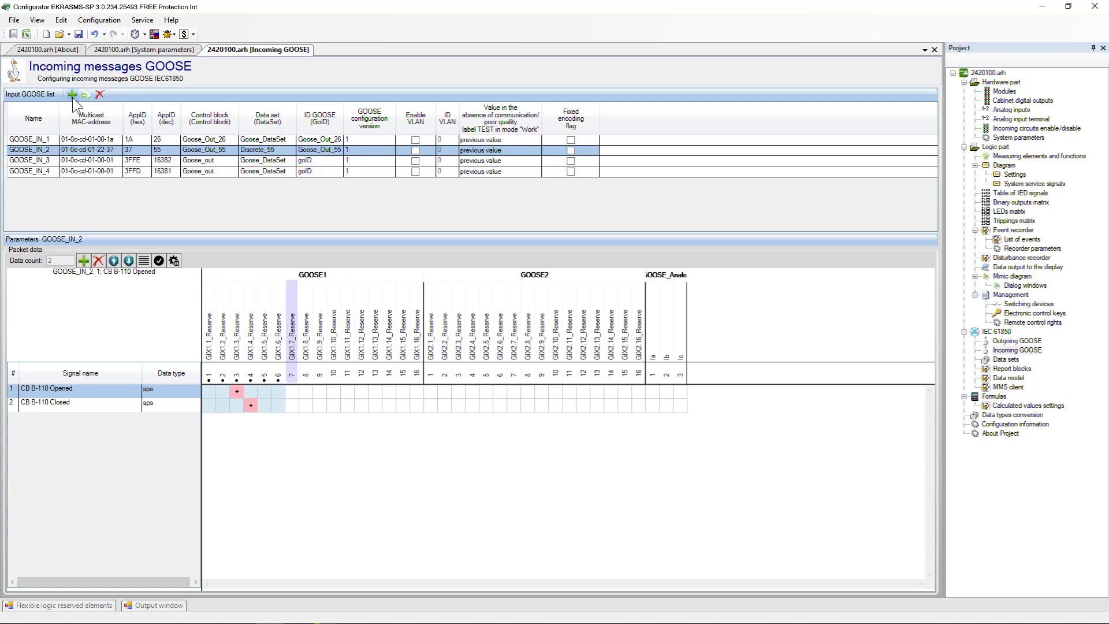
{"action": "left_click", "coordinate": [93, 160]}
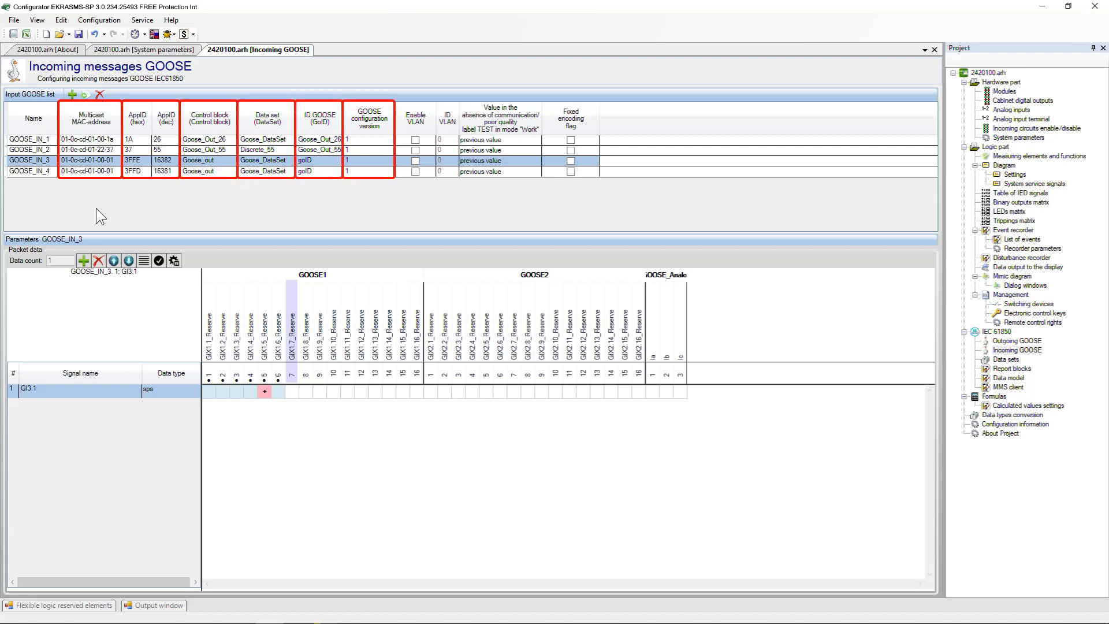
{"action": "left_click", "coordinate": [99, 161]}
{"action": "type", "text": "11-38"}
{"action": "left_click", "coordinate": [143, 163]}
{"action": "type", "text": "38"}
{"action": "left_click", "coordinate": [232, 164]}
{"action": "type", "text": "Goose_Out_56"}
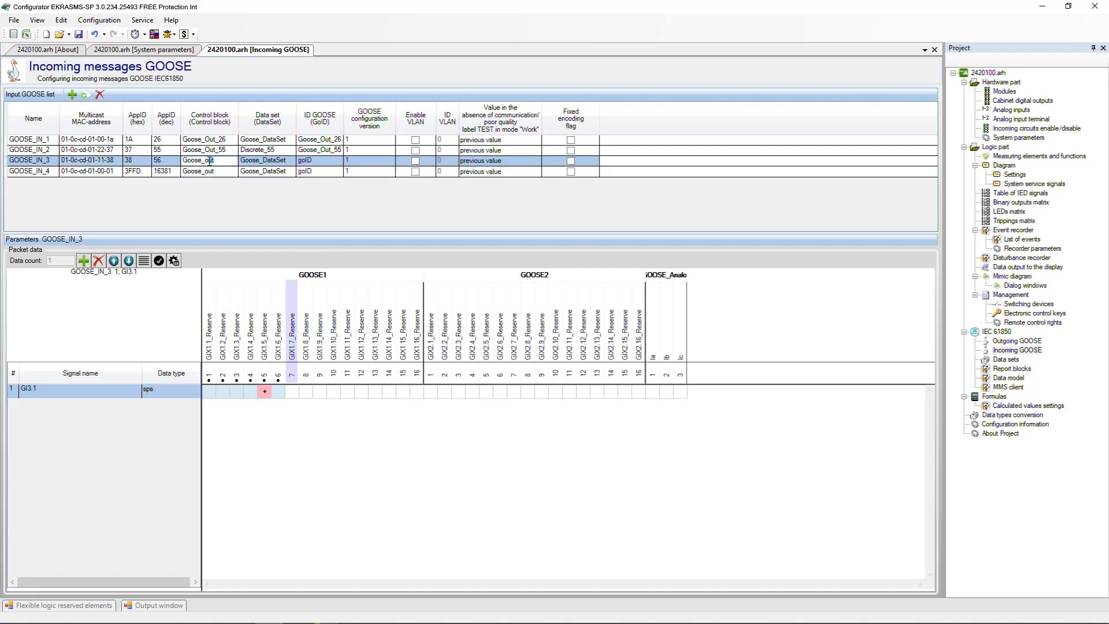
{"action": "left_click", "coordinate": [288, 160]}
{"action": "type", "text": "Discrete_56"}
{"action": "left_click", "coordinate": [319, 160]}
{"action": "type", "text": "Goose_Out_56"}
Set GOOSE_IN_4 to MAC 01-0c-cd-01-11-39, AppID hex 39, control block and GoID Goose_Out_57, and data set Analog_57
{"action": "left_click", "coordinate": [101, 171]}
{"action": "type", "text": "11-39"}
{"action": "left_click", "coordinate": [137, 171]}
{"action": "type", "text": "39"}
{"action": "left_click", "coordinate": [230, 171]}
{"action": "type", "text": "Goose_Out_57"}
{"action": "left_click", "coordinate": [265, 171]}
{"action": "type", "text": "Analog_57"}
{"action": "left_click", "coordinate": [319, 171]}
{"action": "type", "text": "Goose_Out_57"}
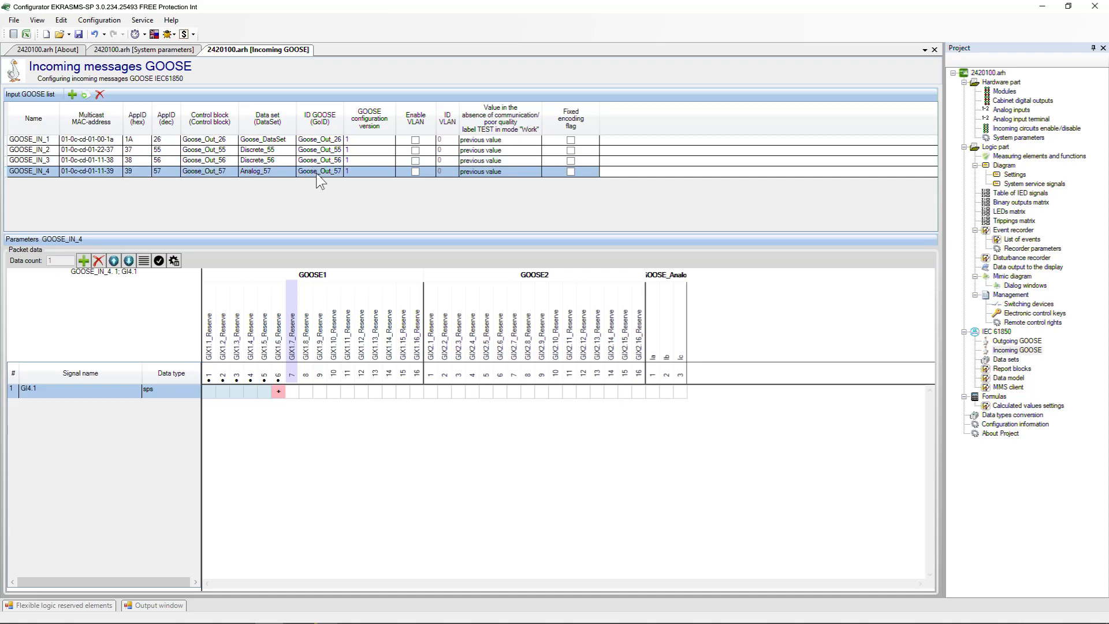
Set GOOSE_IN_3 to use the default value on absent communication or poor quality, and show the signals' default value column
{"action": "left_click", "coordinate": [372, 160]}
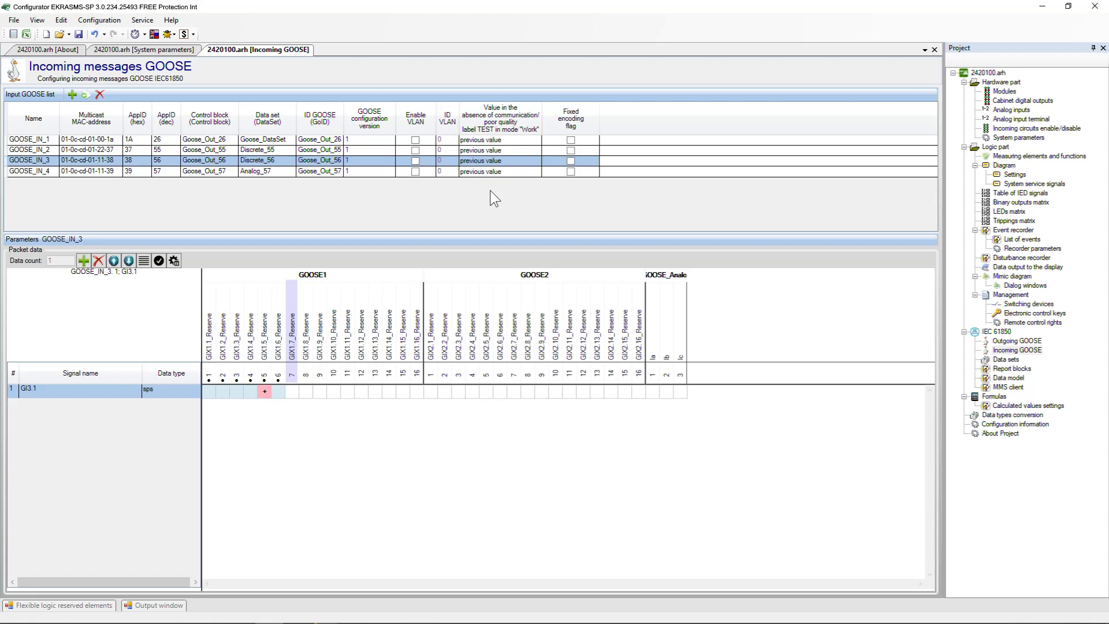
{"action": "left_click", "coordinate": [520, 162]}
{"action": "left_click", "coordinate": [520, 163]}
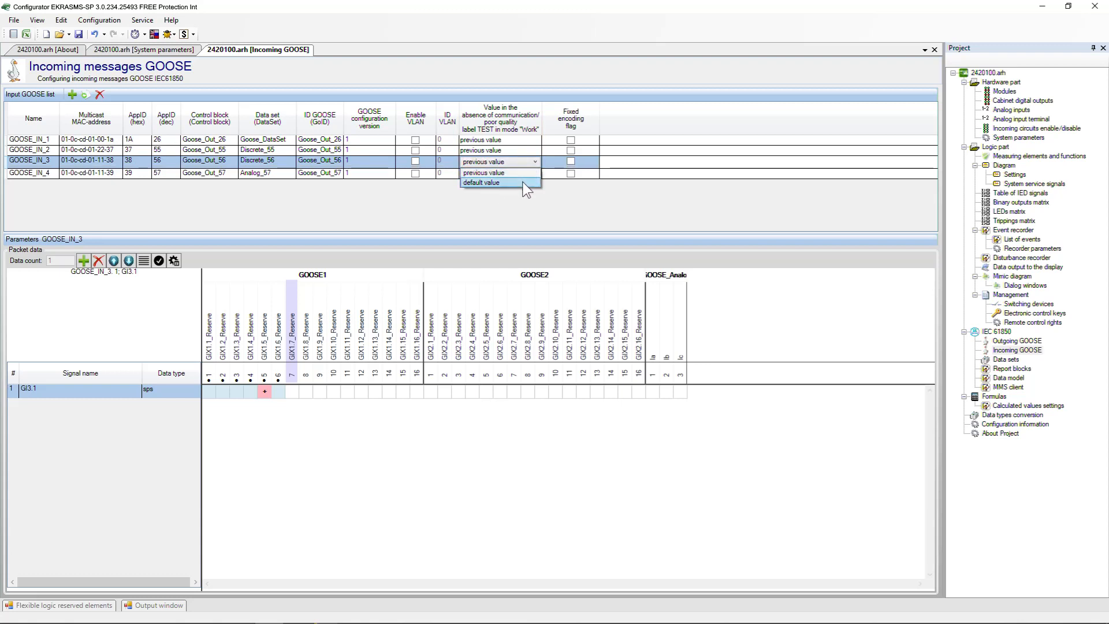
{"action": "left_click", "coordinate": [522, 183]}
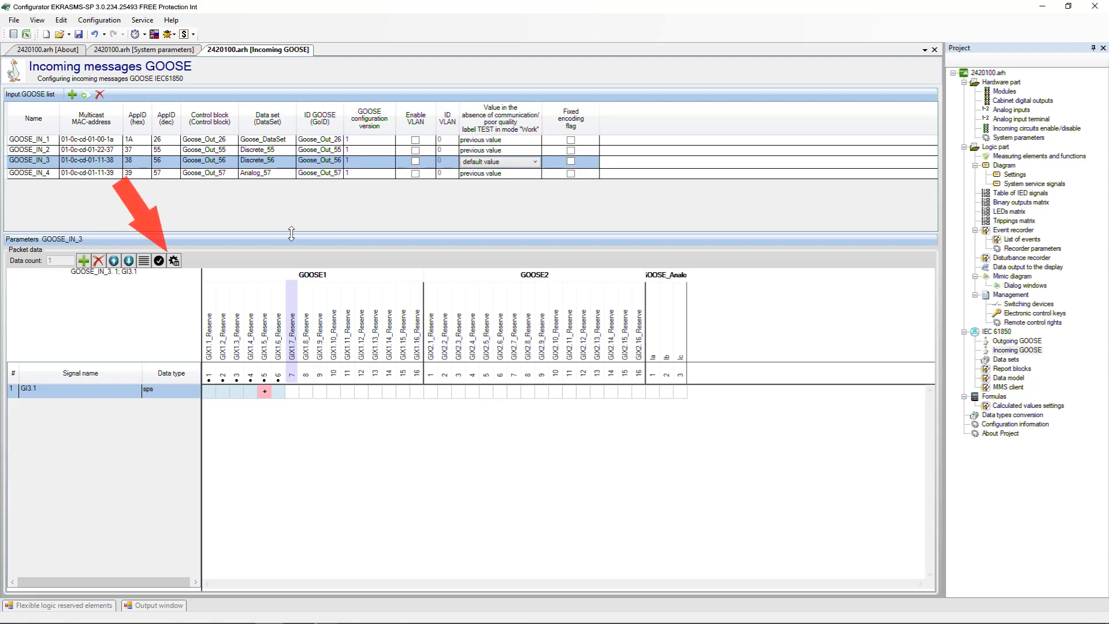
{"action": "left_click", "coordinate": [174, 261]}
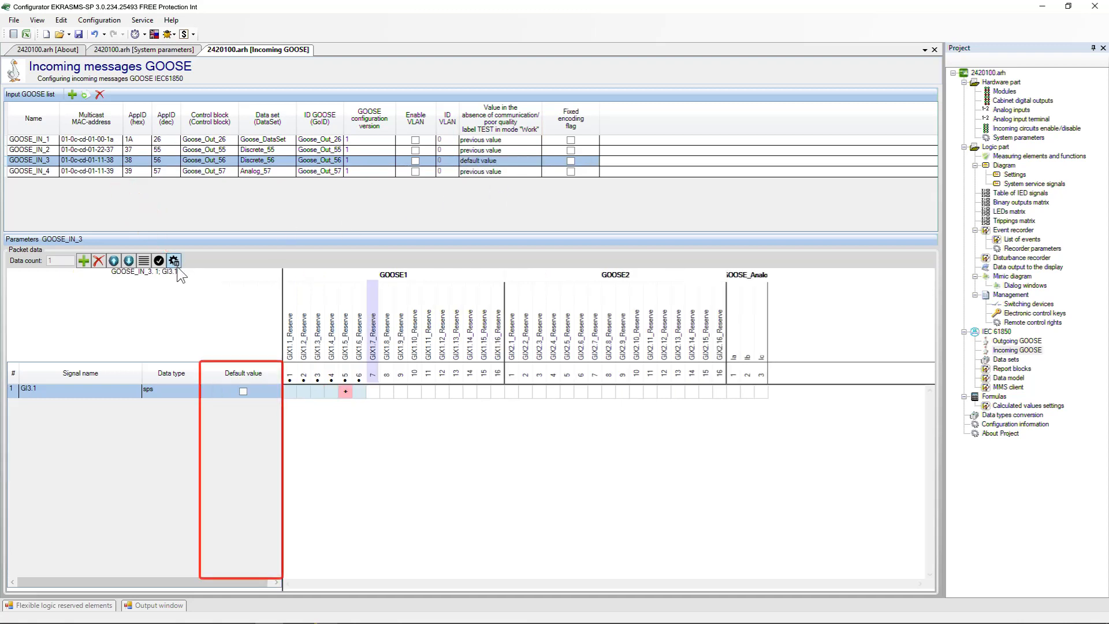
{"action": "left_click", "coordinate": [243, 391]}
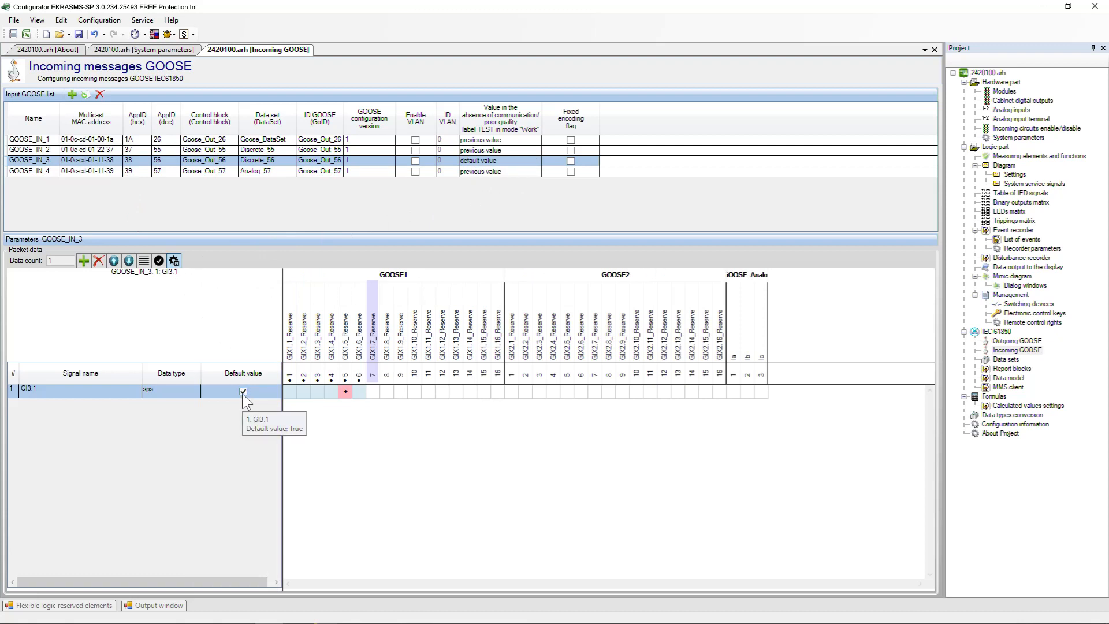
{"action": "left_click", "coordinate": [242, 392]}
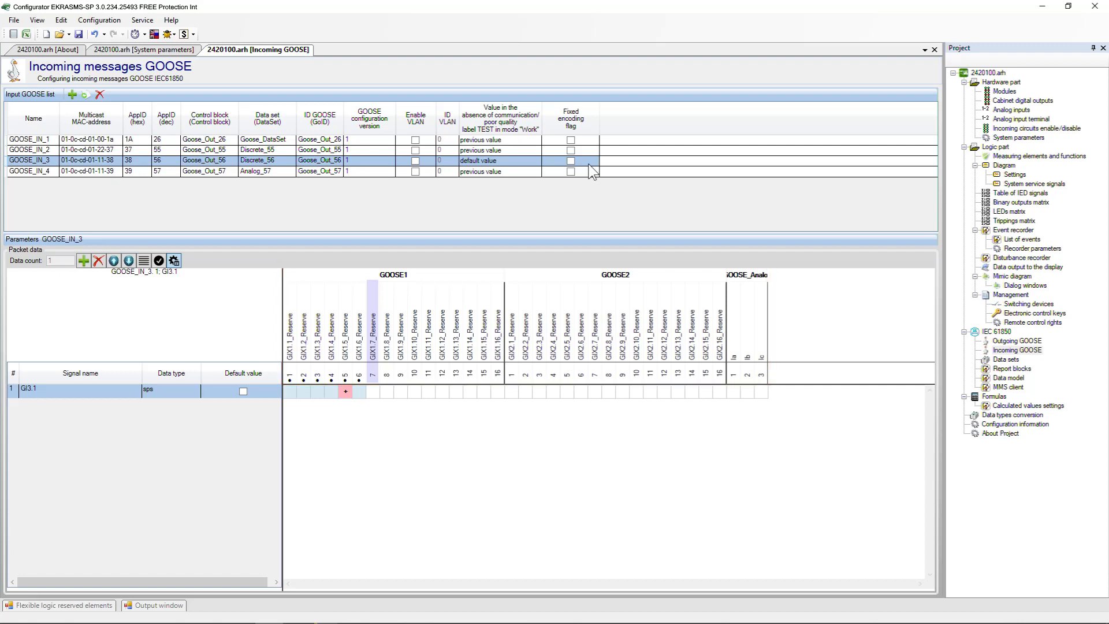
Add nine more sps signals to the GOOSE_IN_3 packet data
{"action": "left_click", "coordinate": [85, 261]}
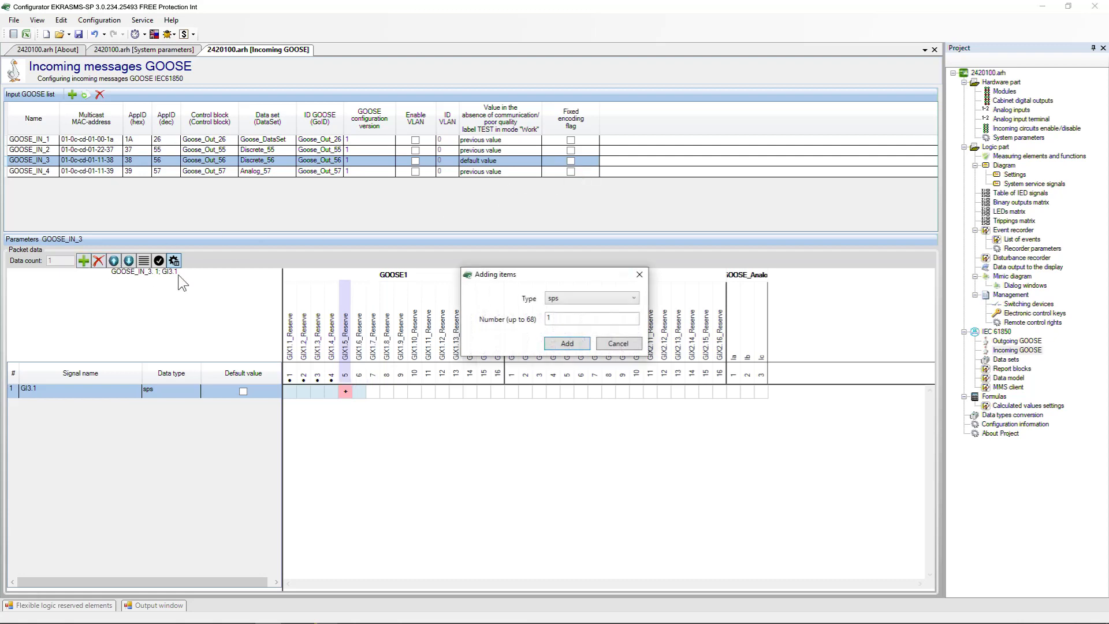
{"action": "type", "text": "9"}
{"action": "left_click", "coordinate": [558, 344]}
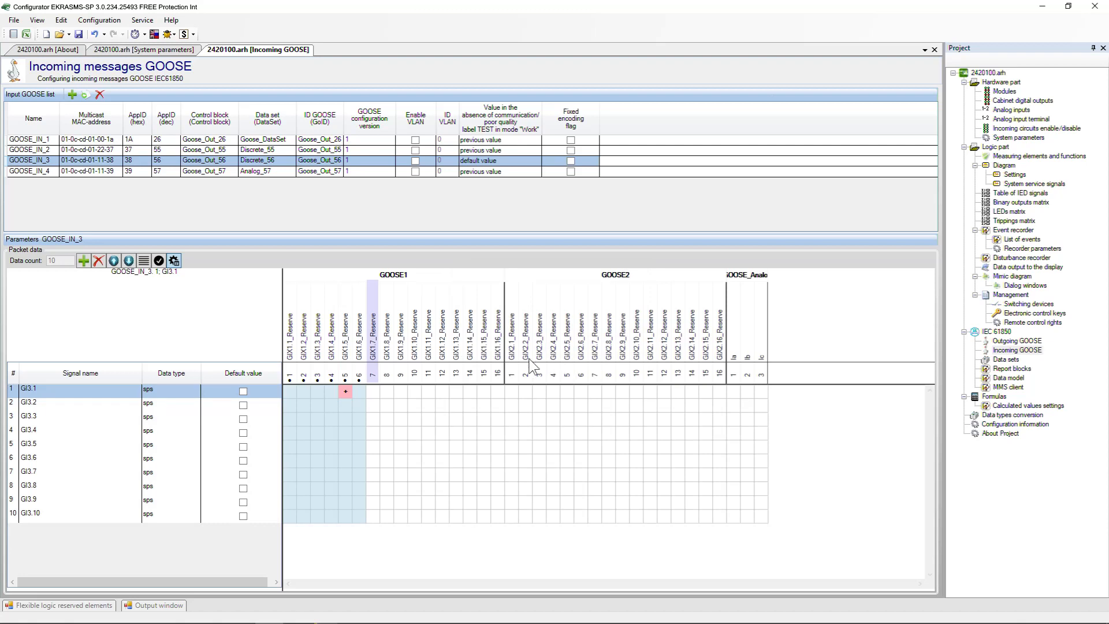
Name the ten GOOSE_IN_3 signals as Opened and Closed pairs for Disconnector LD, Disconnector TD, and Earthing switch 1, 2 and 3
{"action": "left_click", "coordinate": [119, 390]}
{"action": "type", "text": "Disconnector LD Opened"}
{"action": "key", "text": "Return"}
{"action": "type", "text": "Disconnector LD Closed"}
{"action": "key", "text": "Return"}
{"action": "type", "text": "Disconnector TD Opened"}
{"action": "key", "text": "Return"}
{"action": "type", "text": "Disconnector TD Closed"}
{"action": "key", "text": "Return"}
{"action": "type", "text": "Earthing switch 1 Opened Earthing switch 1 Closed Earthing switch 2 Opened Earthing switch 2 Closed Earthing switch 3 Opened Earthing switch 3 Closed"}
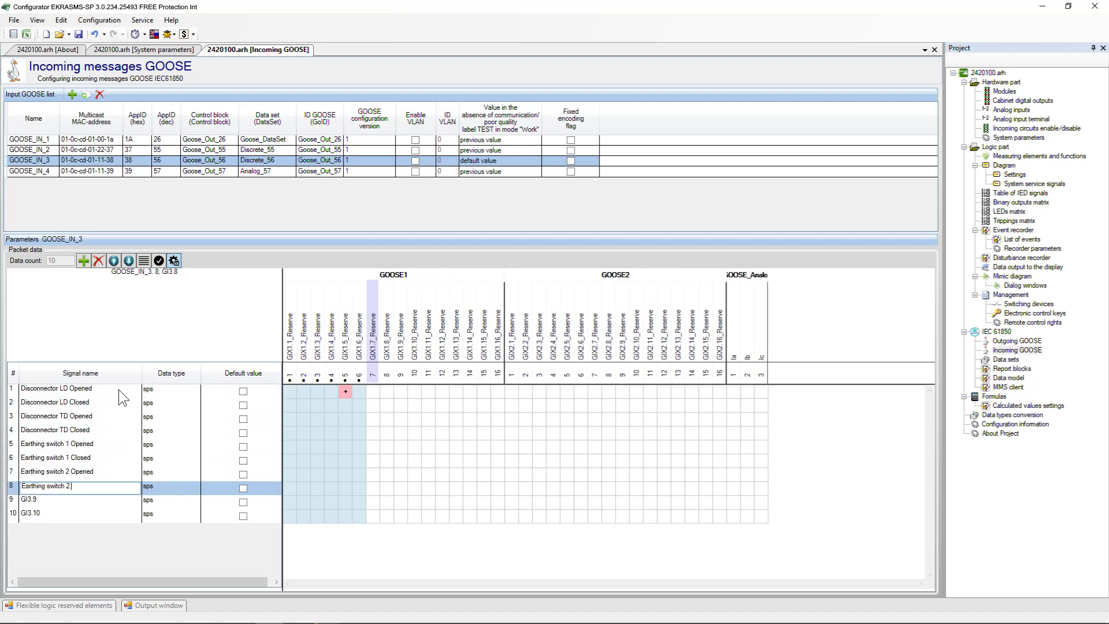
{"action": "key", "text": "Return"}
Rename GOOSE1 inputs 5 to 14 after the Disconnector LD, Disconnector TD and Earthing switch 1 to 3 opened and closed signals
{"action": "left_click", "coordinate": [147, 264]}
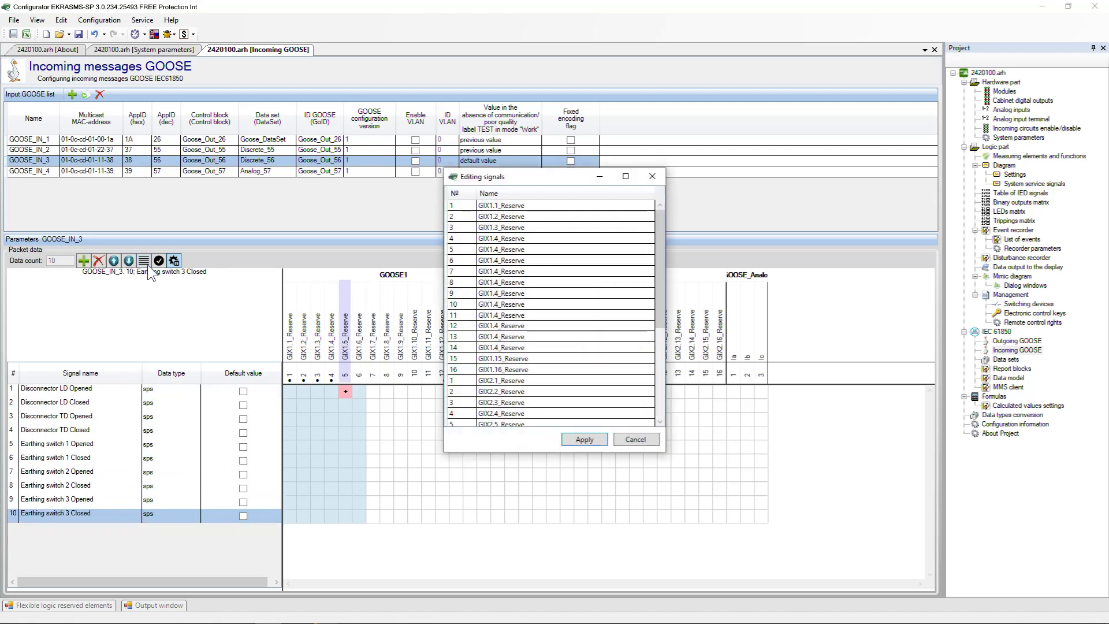
{"action": "left_click", "coordinate": [527, 252]}
{"action": "left_click_drag", "start_coordinate": [501, 250], "coordinate": [532, 250]}
{"action": "type", "text": "Disconnector LD Opened"}
{"action": "mouse_move", "coordinate": [501, 261]}
{"action": "left_mouse_down"}
{"action": "mouse_move", "coordinate": [531, 259]}
{"action": "mouse_move", "coordinate": [511, 283]}
{"action": "mouse_move", "coordinate": [530, 283]}
{"action": "mouse_move", "coordinate": [530, 326]}
{"action": "left_mouse_up"}
{"action": "type", "text": "Disconnector LD ClosedDisconnector TD OpenedDisconnector TD ClosedEarthing switch 1 OpenedEarthing switch 1 ClosedEarthing switch 2 Opened"}
{"action": "left_click", "coordinate": [534, 327]}
{"action": "type", "text": "Earething switch 2 Closedch 3 Closed"}
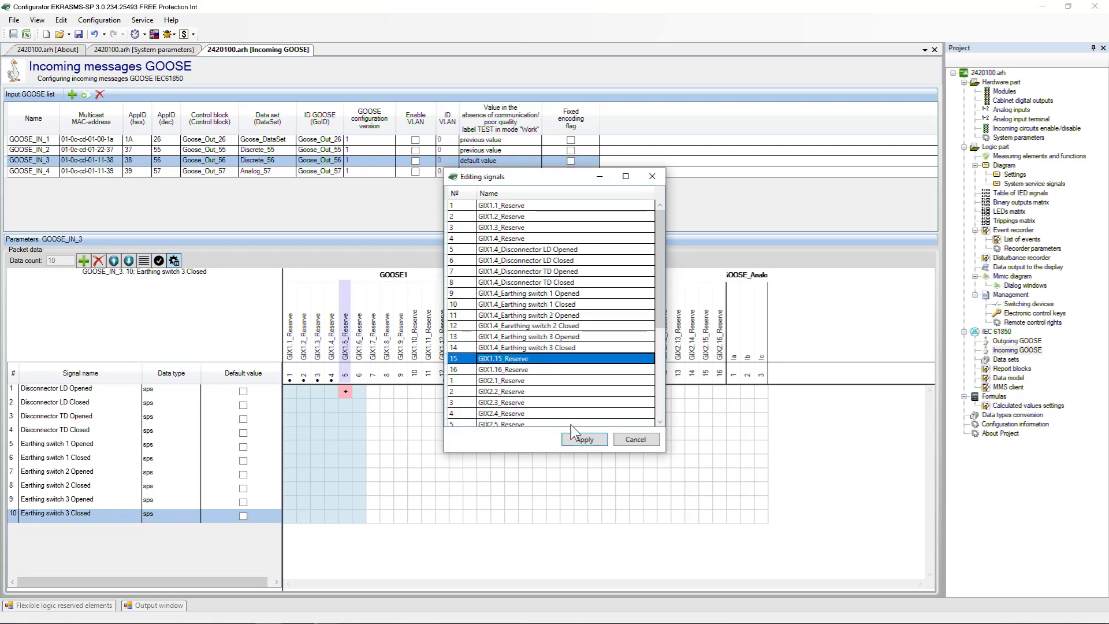
{"action": "left_click", "coordinate": [584, 439]}
Add two float signals to GOOSE_IN_4 and change the data type of its first signal to float
{"action": "left_click", "coordinate": [162, 172]}
{"action": "left_click", "coordinate": [84, 261]}
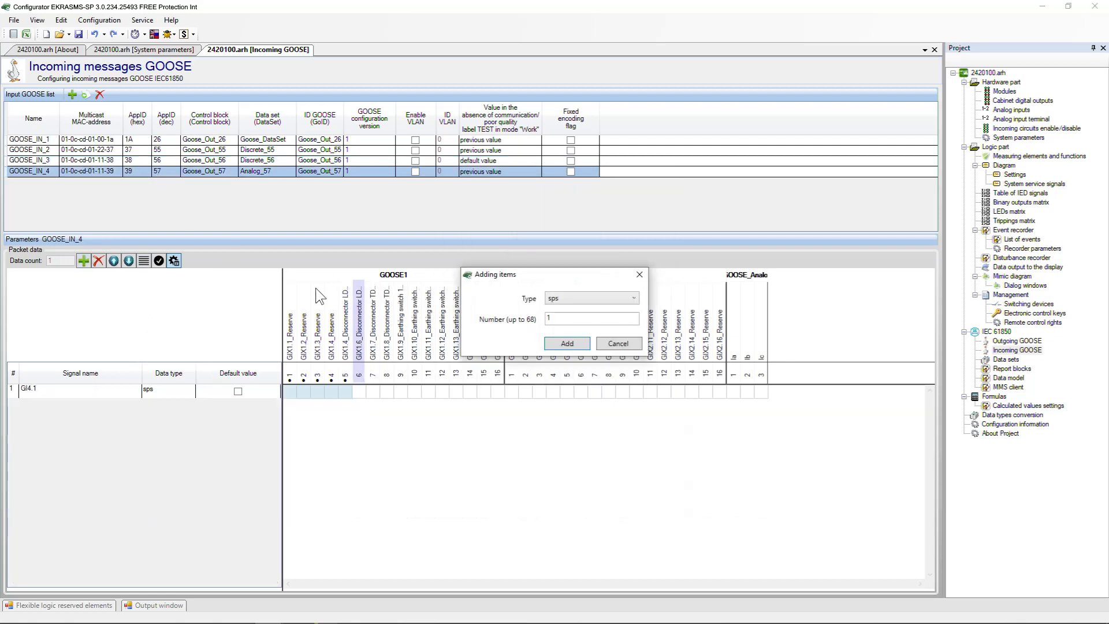
{"action": "left_click", "coordinate": [605, 298]}
{"action": "left_click", "coordinate": [609, 345]}
{"action": "left_click", "coordinate": [635, 317]}
{"action": "left_click", "coordinate": [573, 346]}
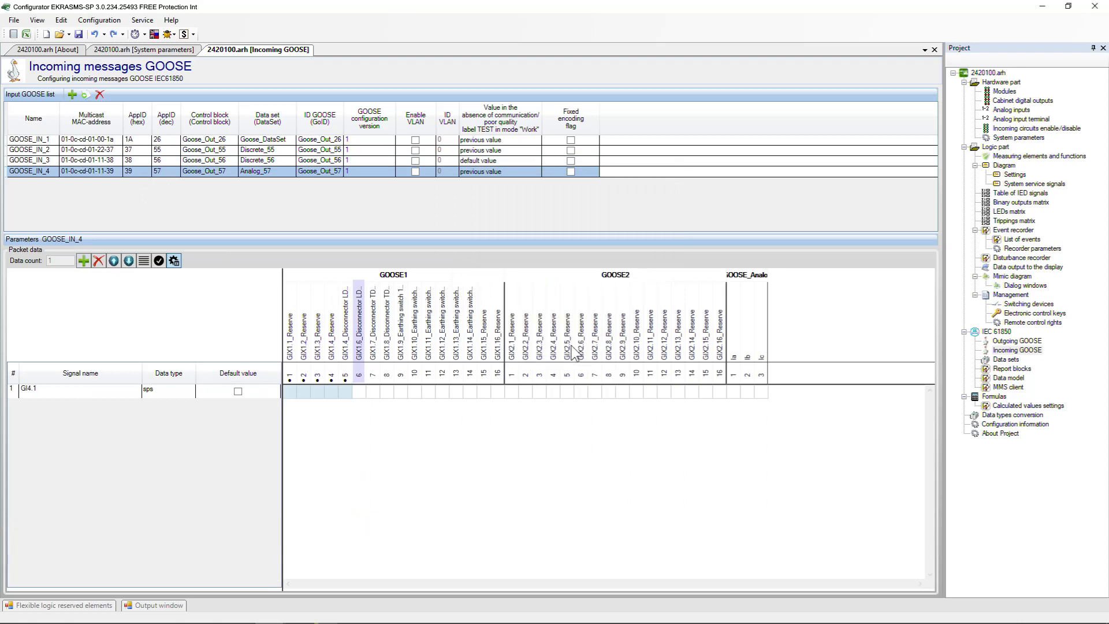
{"action": "left_click", "coordinate": [186, 392]}
{"action": "left_click", "coordinate": [186, 392]}
{"action": "left_click", "coordinate": [178, 430]}
Name the three GOOSE_IN_4 float signals Ia, Ib and Ic
{"action": "double_click", "coordinate": [112, 390]}
{"action": "type", "text": "Ia"}
{"action": "key", "text": "Return"}
{"action": "type", "text": "Ib"}
{"action": "key", "text": "Return"}
{"action": "type", "text": "Ic"}
{"action": "key", "text": "Return"}
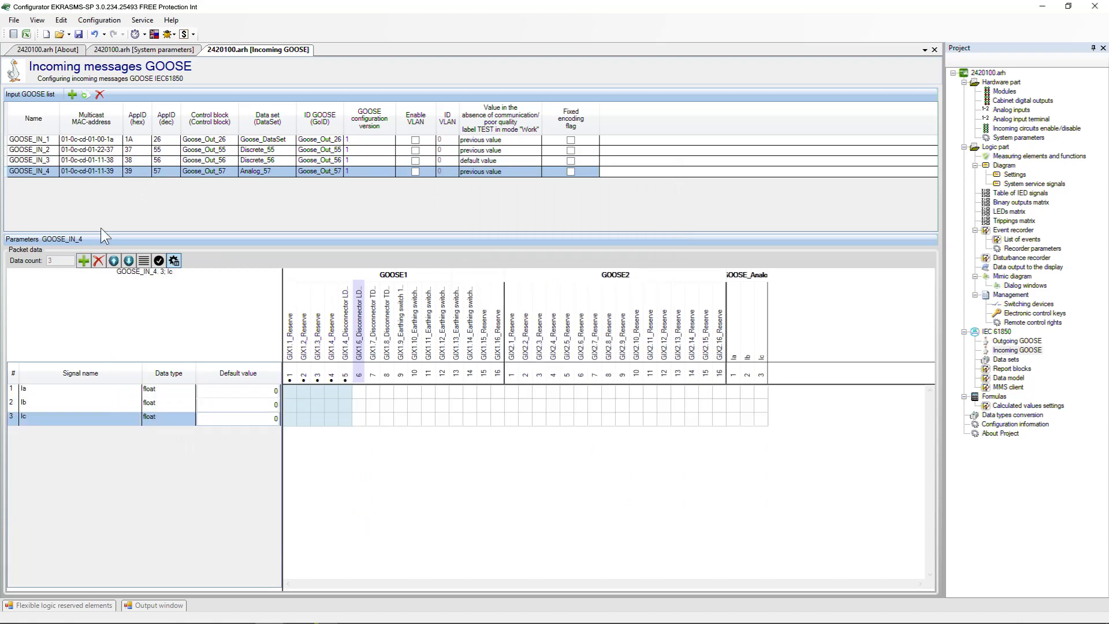
Map GOOSE_IN_3 signals 2 to 10 one-to-one onto GOOSE1 inputs 6 to 14 in the signal matrix
{"action": "left_click", "coordinate": [102, 161]}
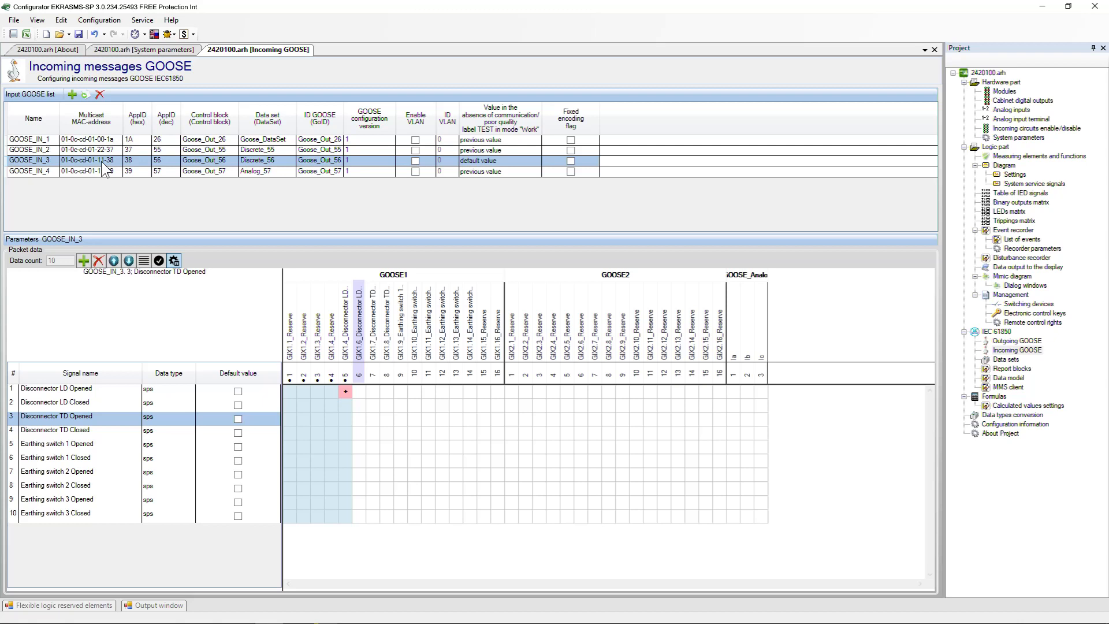
{"action": "left_click", "coordinate": [359, 406]}
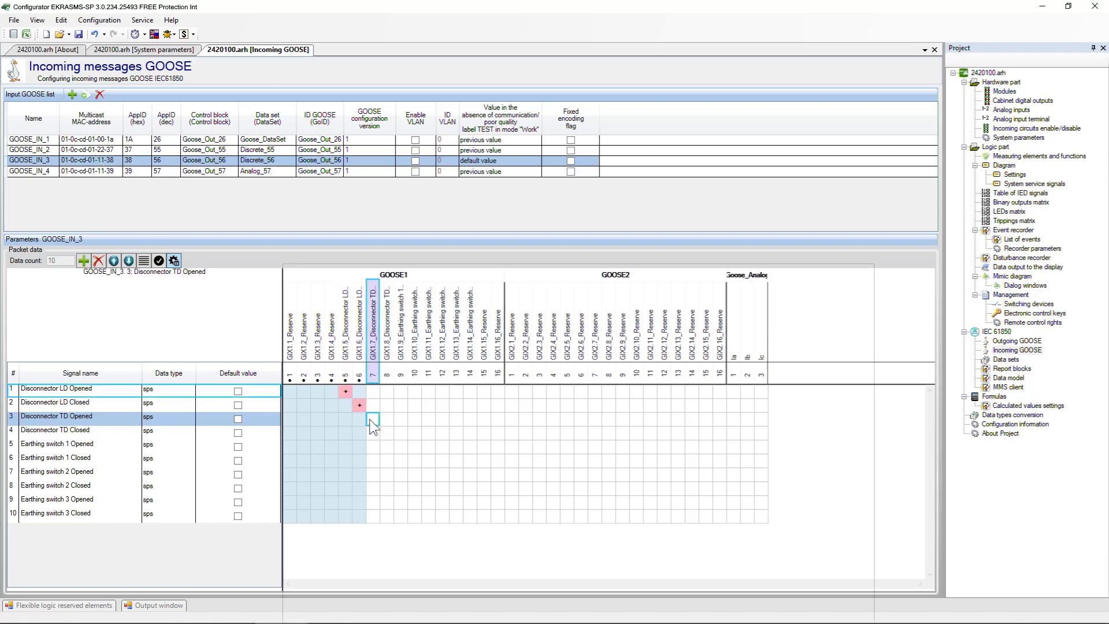
{"action": "left_click", "coordinate": [374, 420]}
{"action": "left_click", "coordinate": [387, 435]}
{"action": "left_click", "coordinate": [401, 447]}
{"action": "left_click", "coordinate": [415, 460]}
{"action": "left_click", "coordinate": [429, 475]}
{"action": "left_click", "coordinate": [443, 488]}
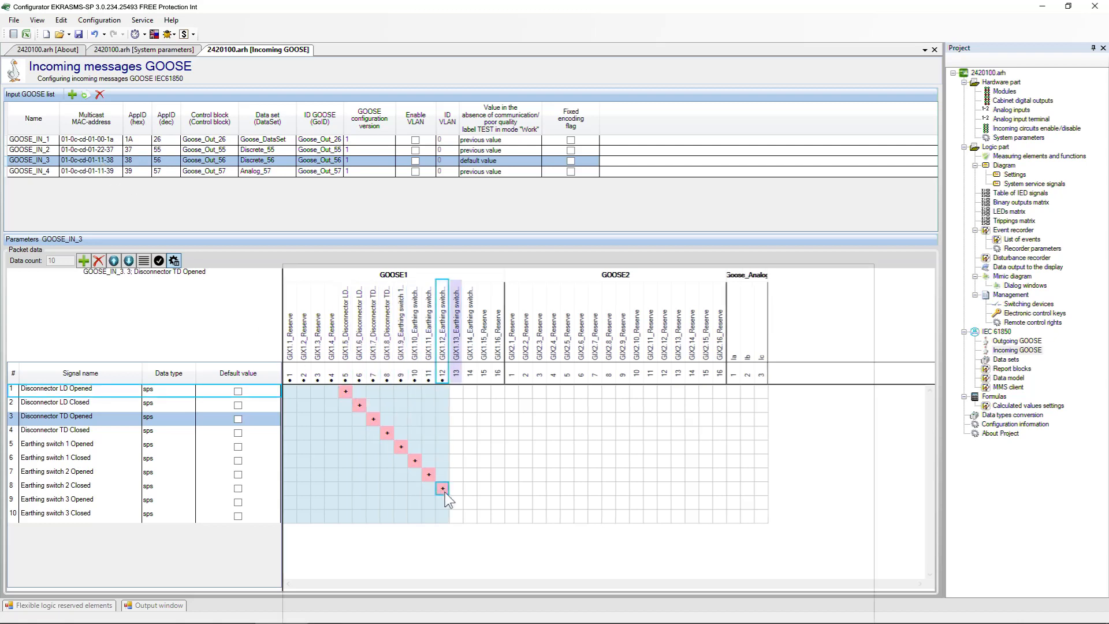
{"action": "left_click", "coordinate": [456, 502]}
{"action": "left_click", "coordinate": [469, 516]}
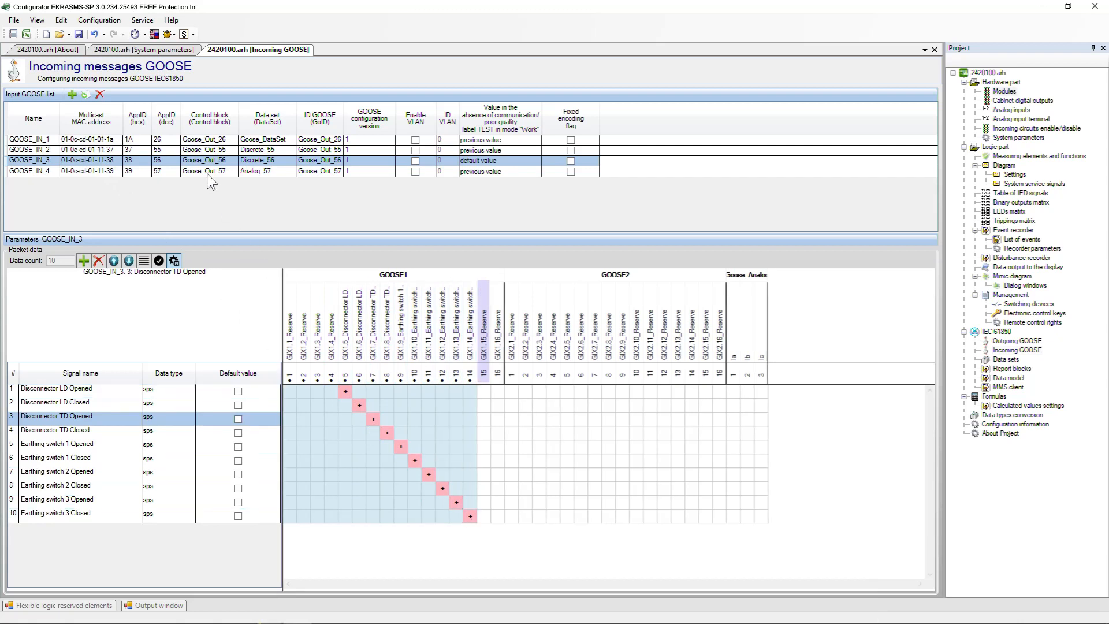
Map the GOOSE_IN_4 signals Ia, Ib and Ic to the matching inputs 1, 2 and 3 of the analog GOOSE block
{"action": "left_click", "coordinate": [207, 171]}
{"action": "left_click", "coordinate": [733, 391]}
{"action": "left_click", "coordinate": [748, 405]}
{"action": "left_click", "coordinate": [762, 419]}
Add one bitstring2 signal to GOOSE_IN_4 and map its two bits to GOOSE1 inputs 15 and 16
{"action": "left_click", "coordinate": [590, 299]}
{"action": "left_click", "coordinate": [577, 334]}
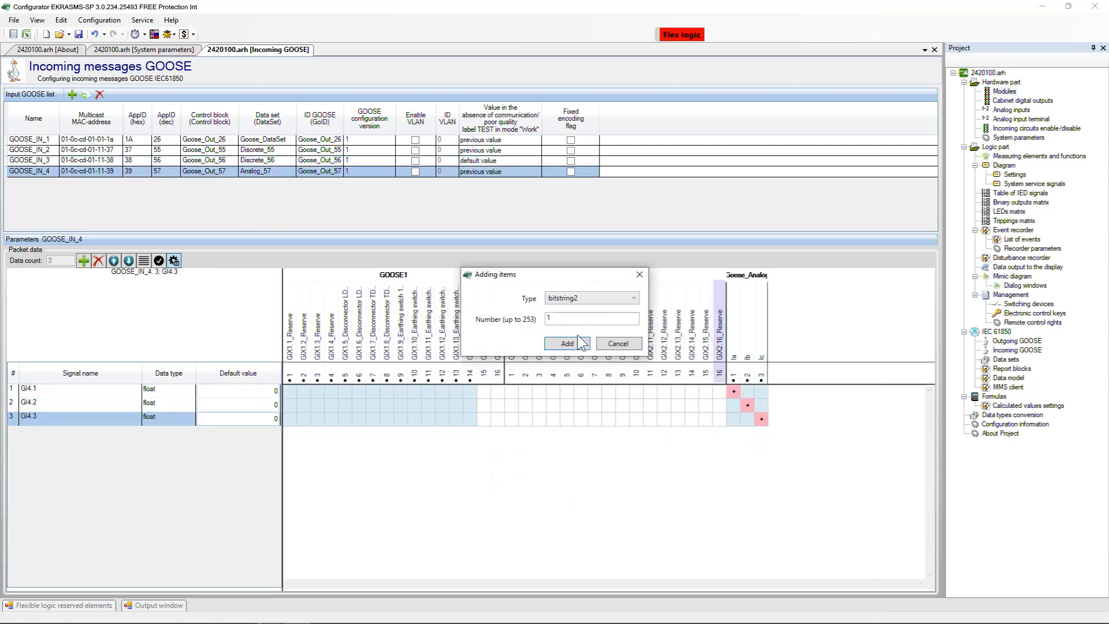
{"action": "left_click", "coordinate": [568, 344]}
{"action": "left_click", "coordinate": [484, 433]}
{"action": "left_click", "coordinate": [493, 432]}
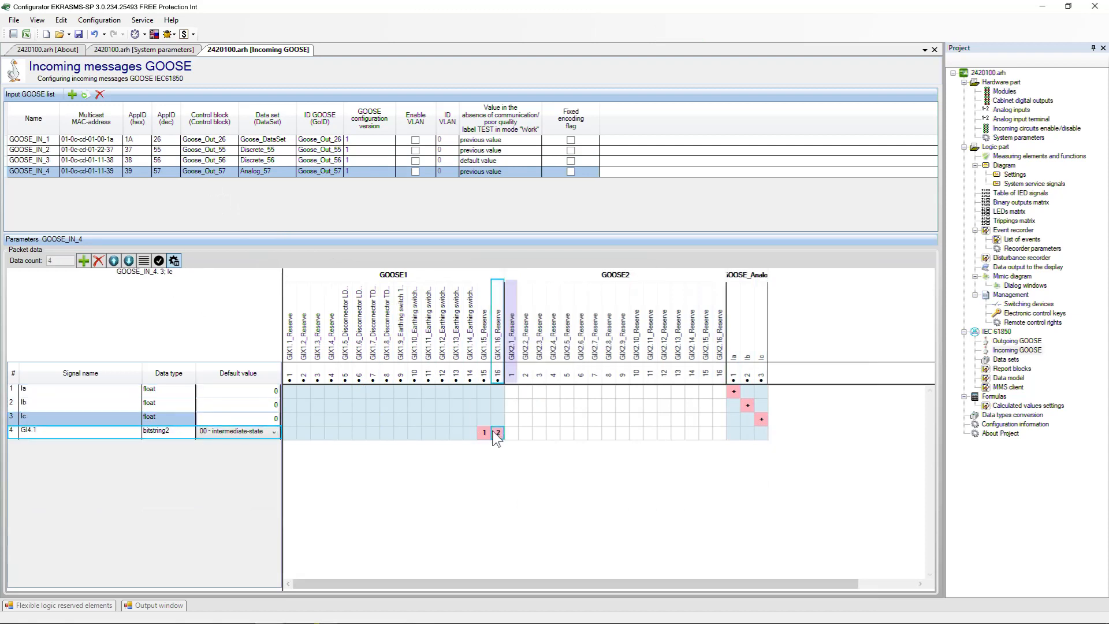
Delete the bitstring2 signal from the GOOSE_IN_4 packet data
{"action": "left_click", "coordinate": [115, 431]}
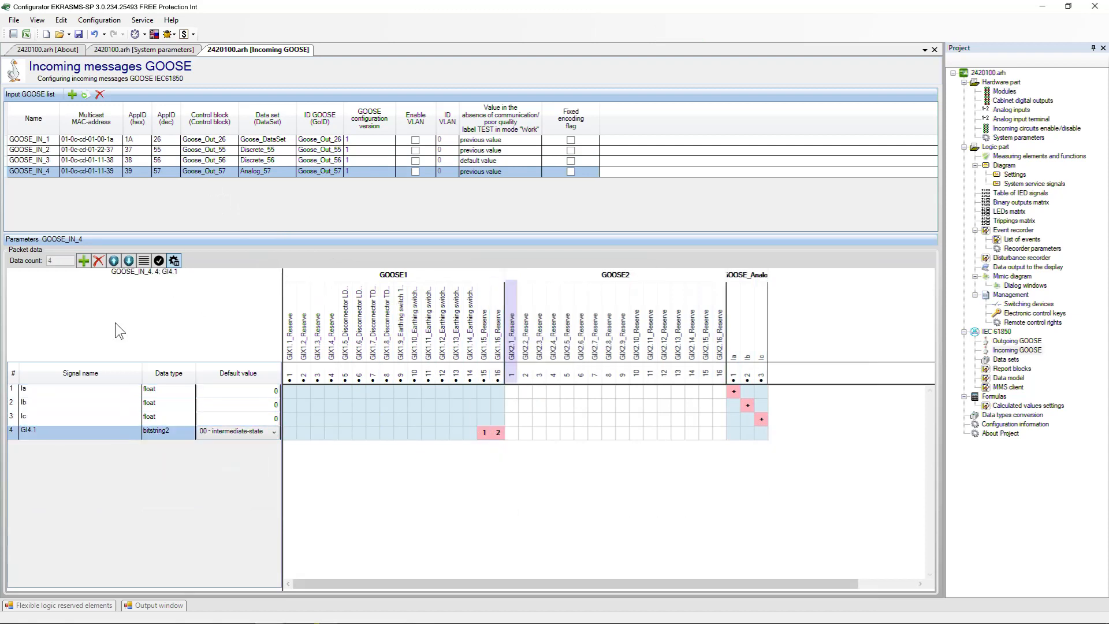
{"action": "left_click", "coordinate": [98, 261]}
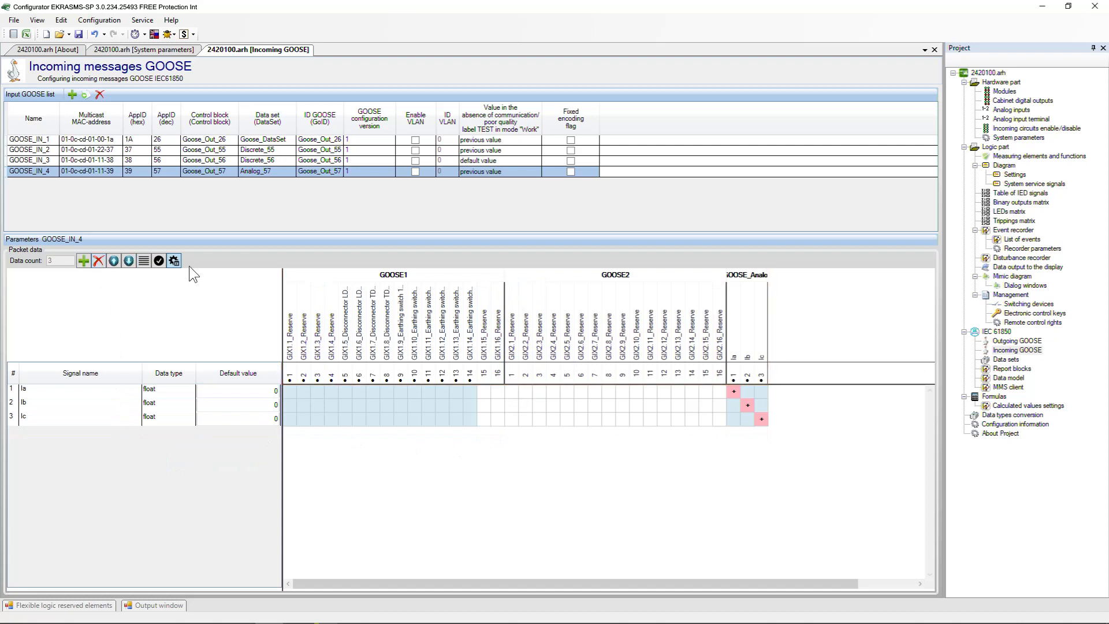
Open the hardware Modules settings and examine the library block and signals of GOOSE1 and GOOSE2
{"action": "double_click", "coordinate": [1012, 92]}
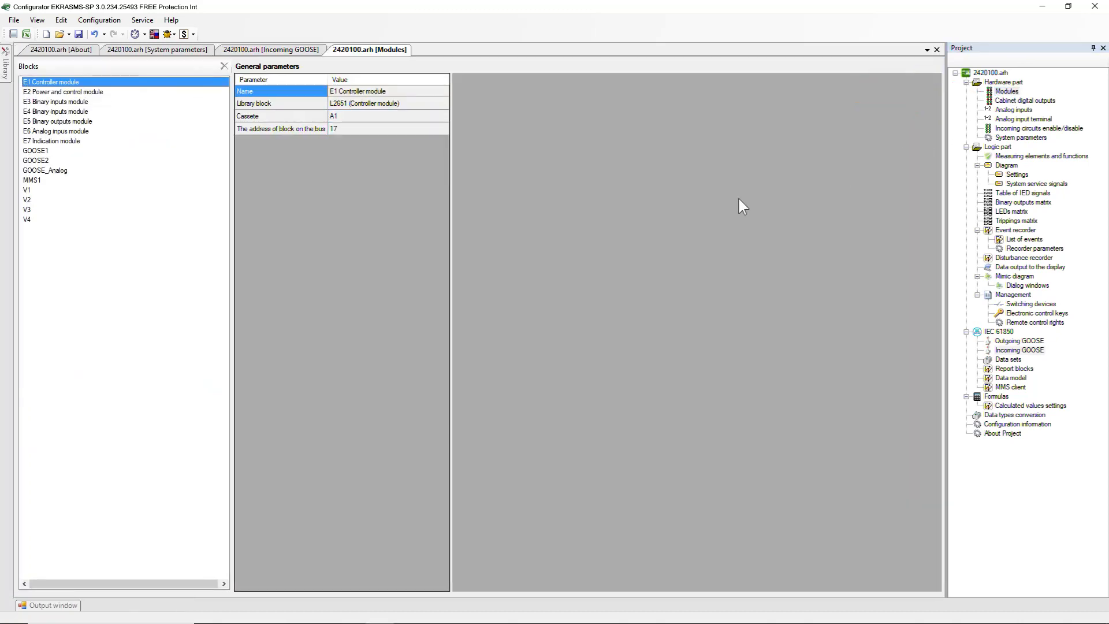
{"action": "left_click", "coordinate": [44, 151]}
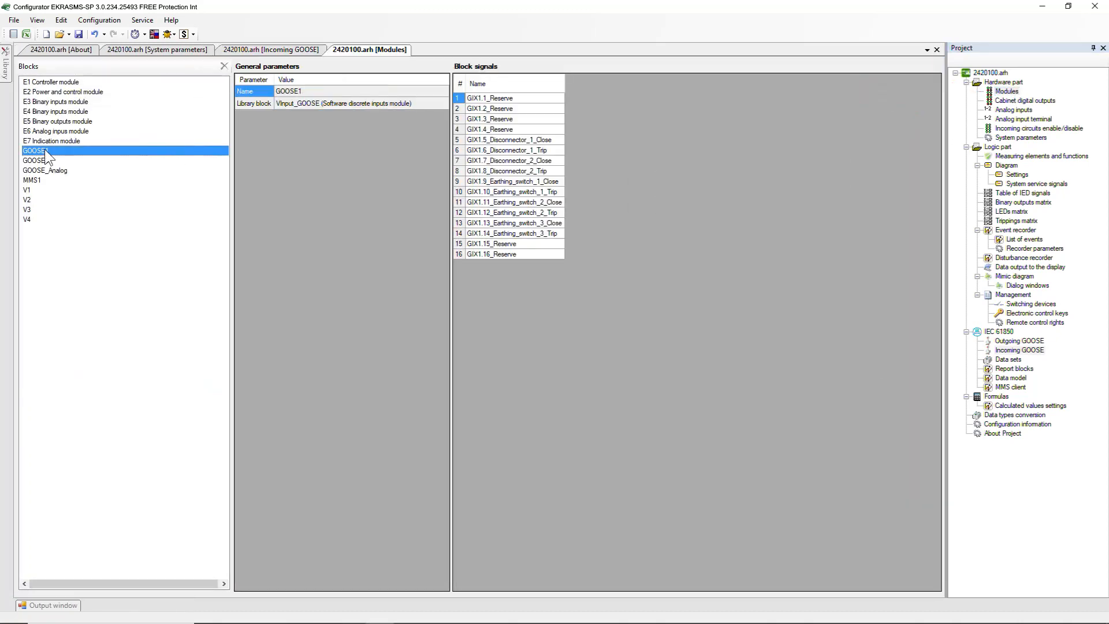
{"action": "left_click", "coordinate": [44, 162]}
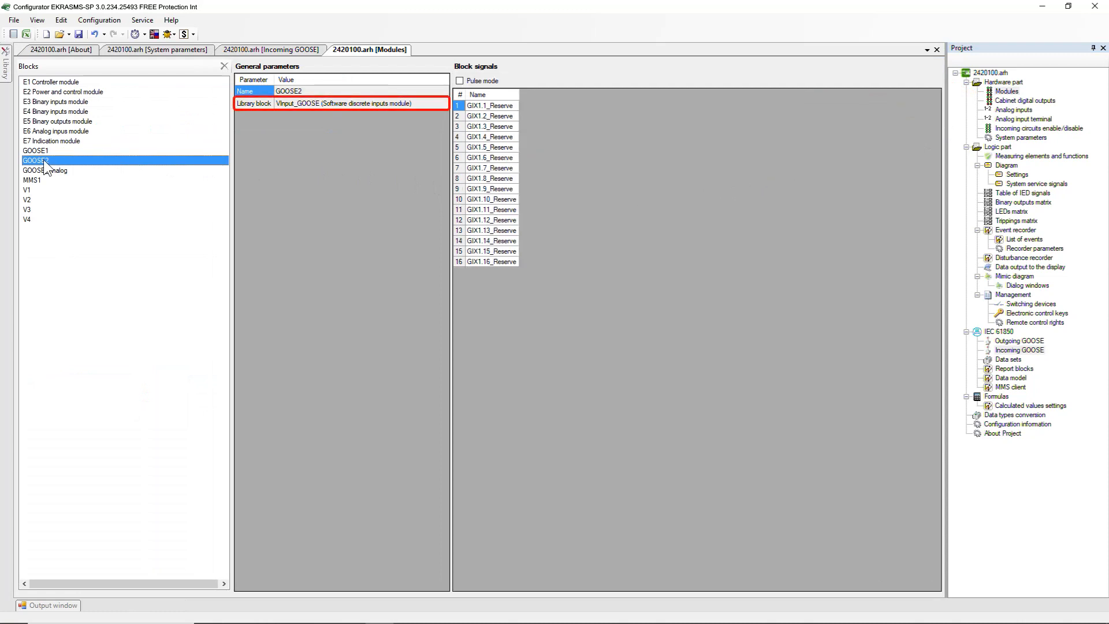
Check the GOOSE_Analog block's inputs and add a VInput_GOOSE software discrete inputs module from the library to the blocks
{"action": "left_click", "coordinate": [45, 169]}
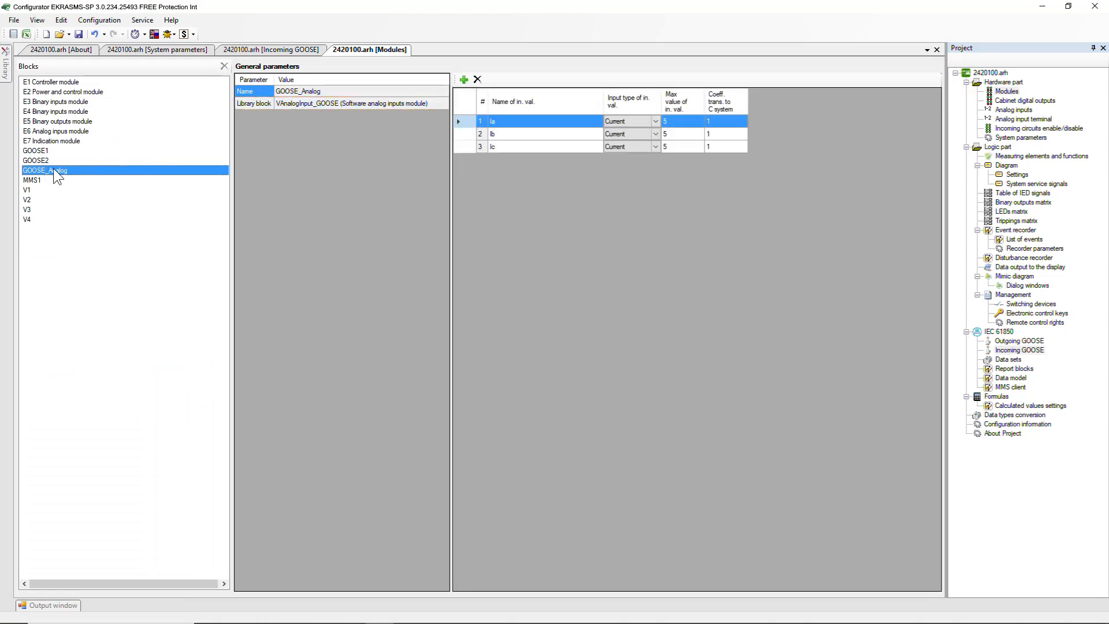
{"action": "left_click", "coordinate": [6, 64]}
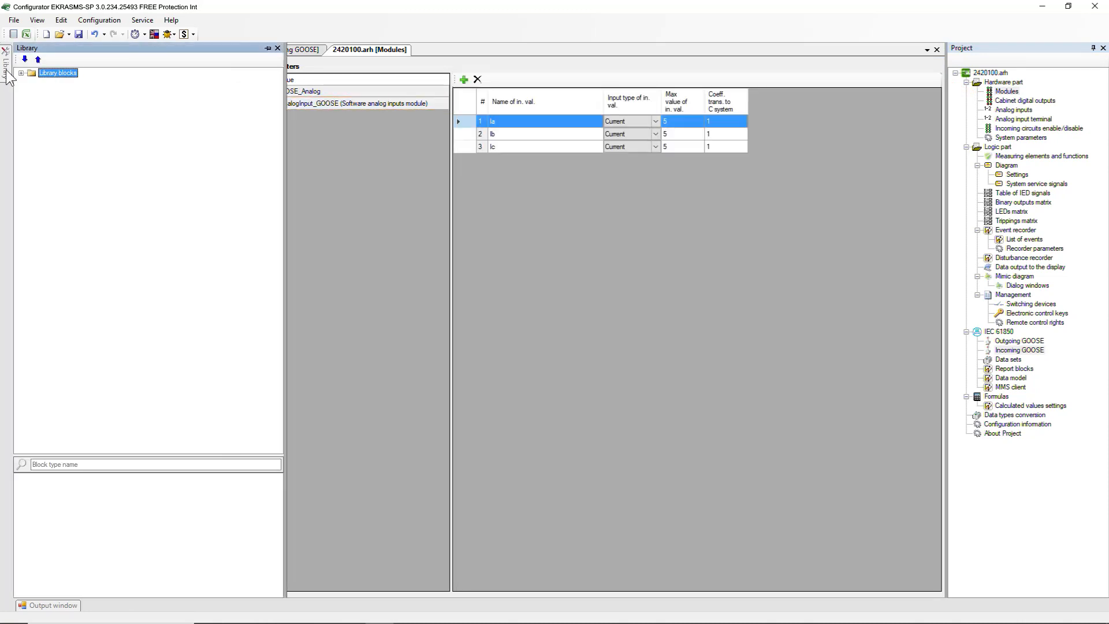
{"action": "left_click", "coordinate": [81, 110]}
{"action": "left_click_drag", "start_coordinate": [80, 117], "coordinate": [367, 257]}
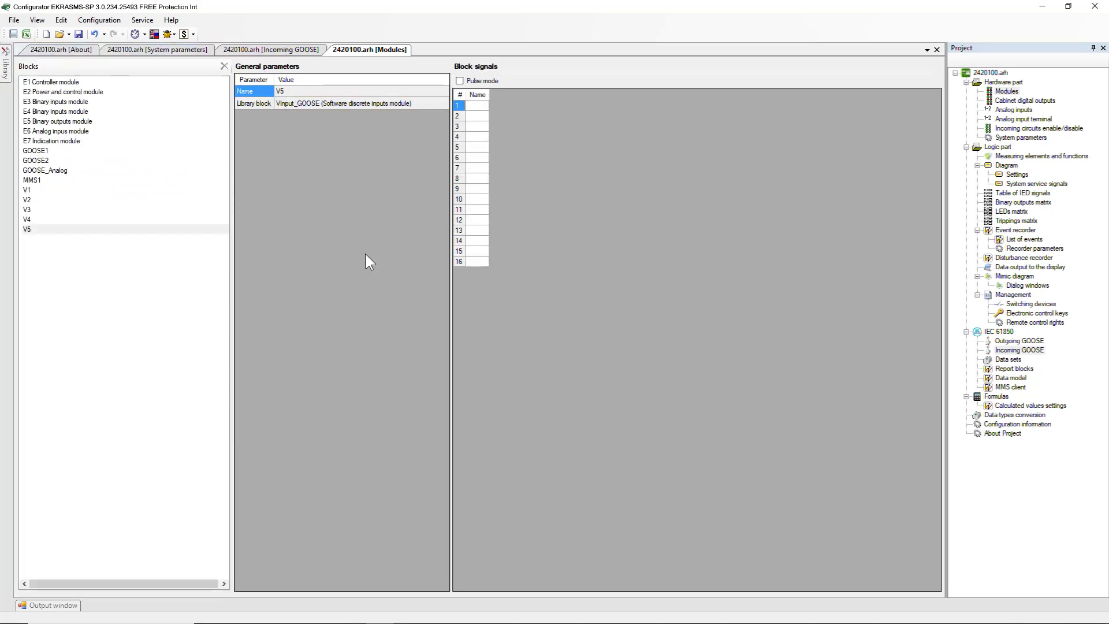
Return to the Incoming GOOSE configuration and review the signal mappings of GOOSE_IN_3 and GOOSE_IN_4
{"action": "left_click", "coordinate": [312, 51]}
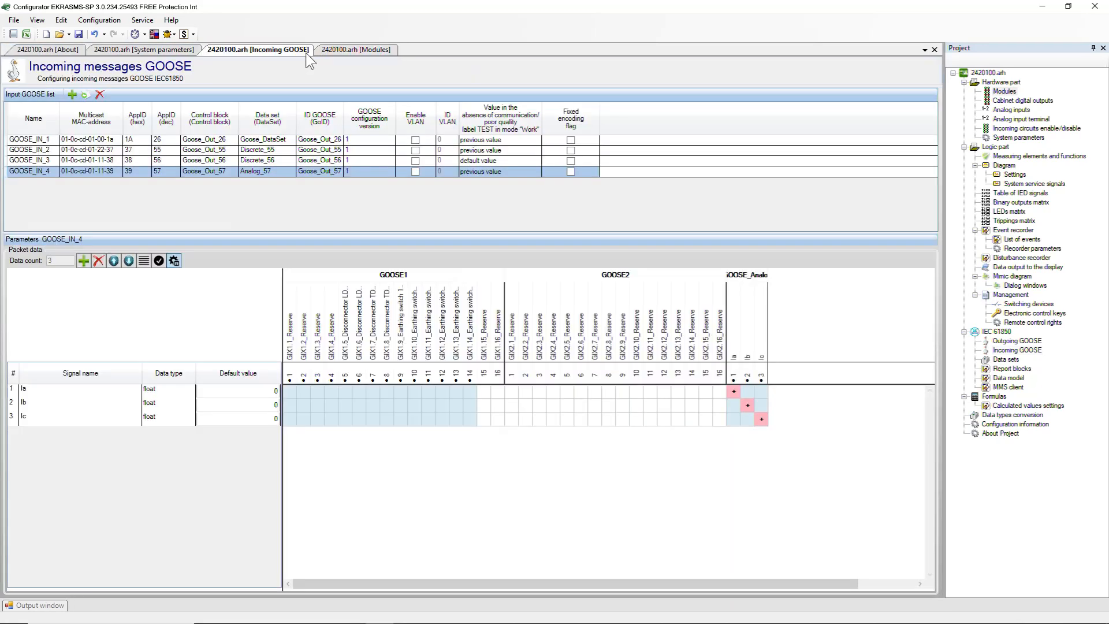
{"action": "left_click", "coordinate": [193, 160]}
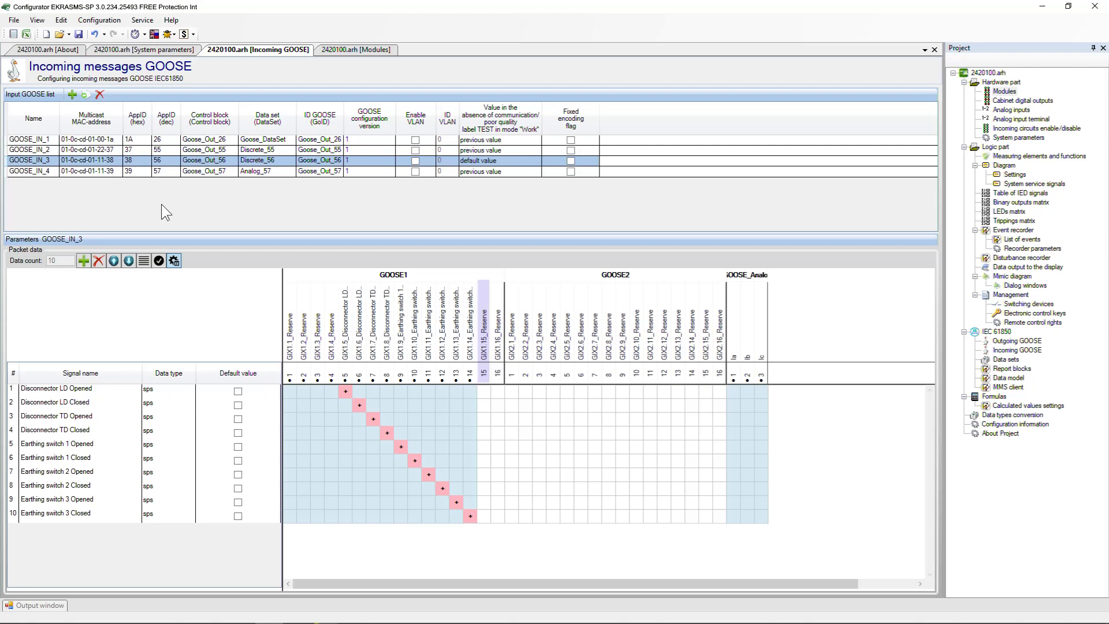
{"action": "left_click", "coordinate": [167, 171]}
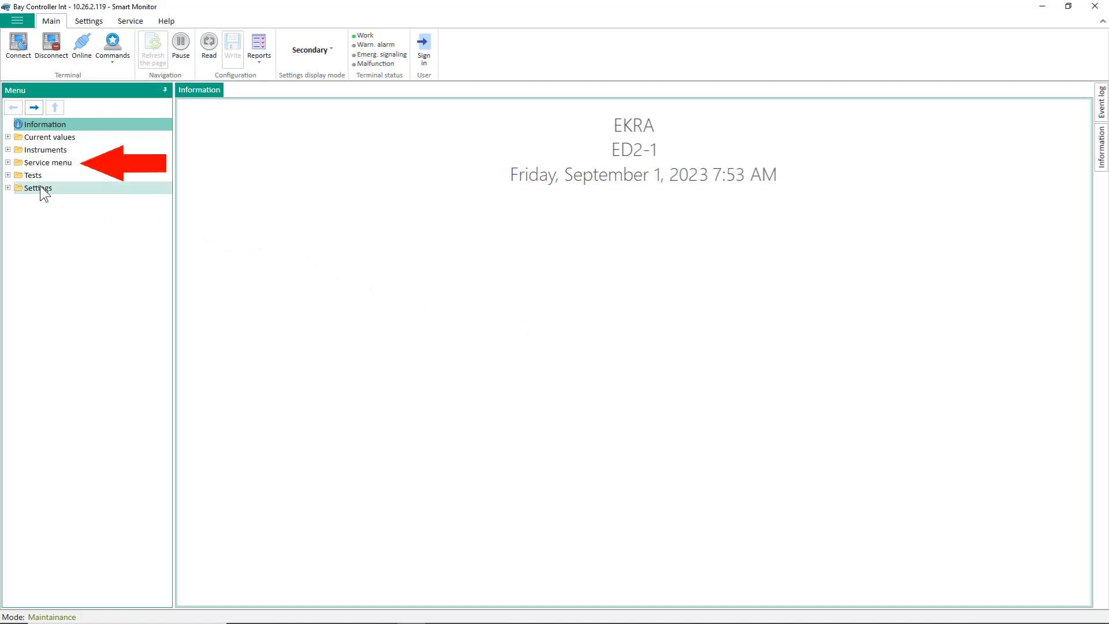
In Smart Monitor, examine the service network diagnostics for the 61850 GOOSE_IN protocol
{"action": "left_click", "coordinate": [7, 163]}
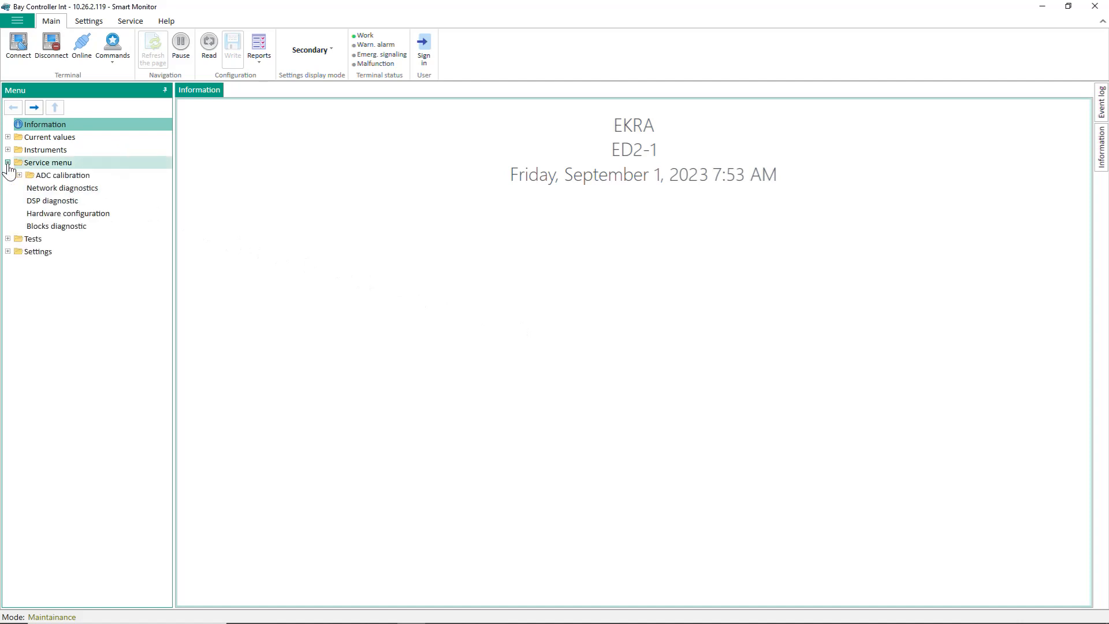
{"action": "left_click", "coordinate": [49, 191]}
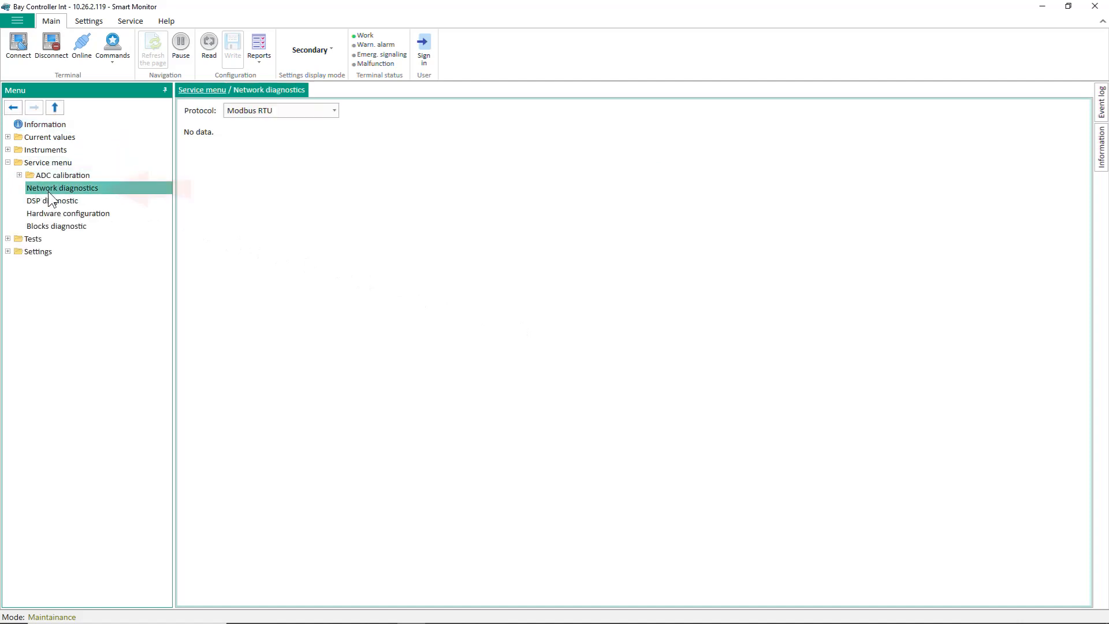
{"action": "left_click", "coordinate": [324, 115]}
{"action": "left_click", "coordinate": [296, 217]}
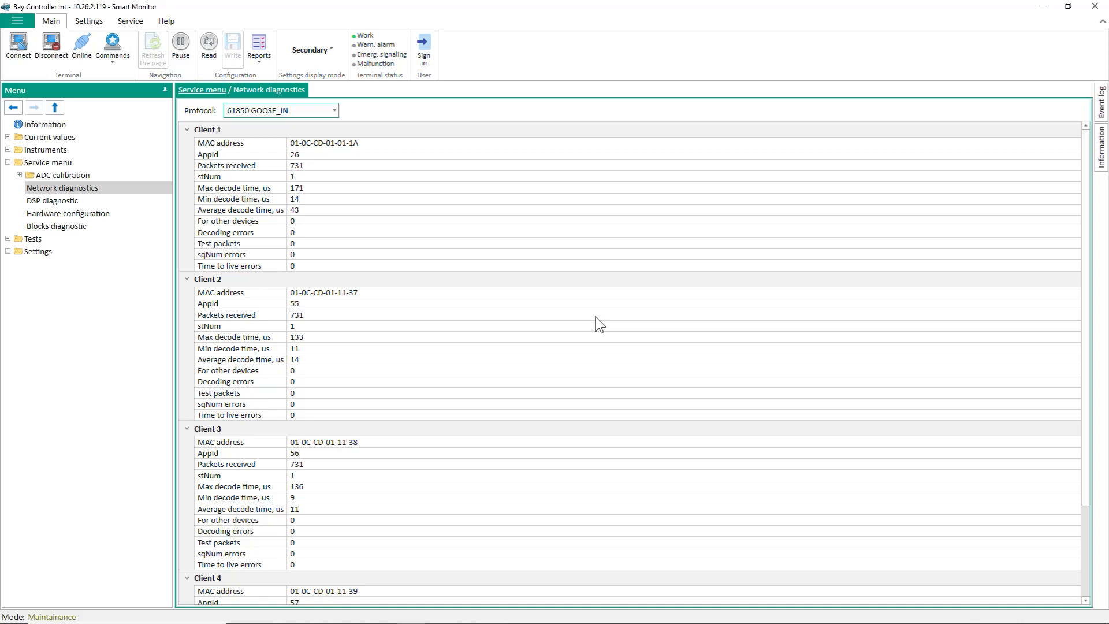
Examine the current values of the GOOSE1 digital inputs and of the analog inputs
{"action": "left_click", "coordinate": [7, 137]}
{"action": "left_click", "coordinate": [19, 175]}
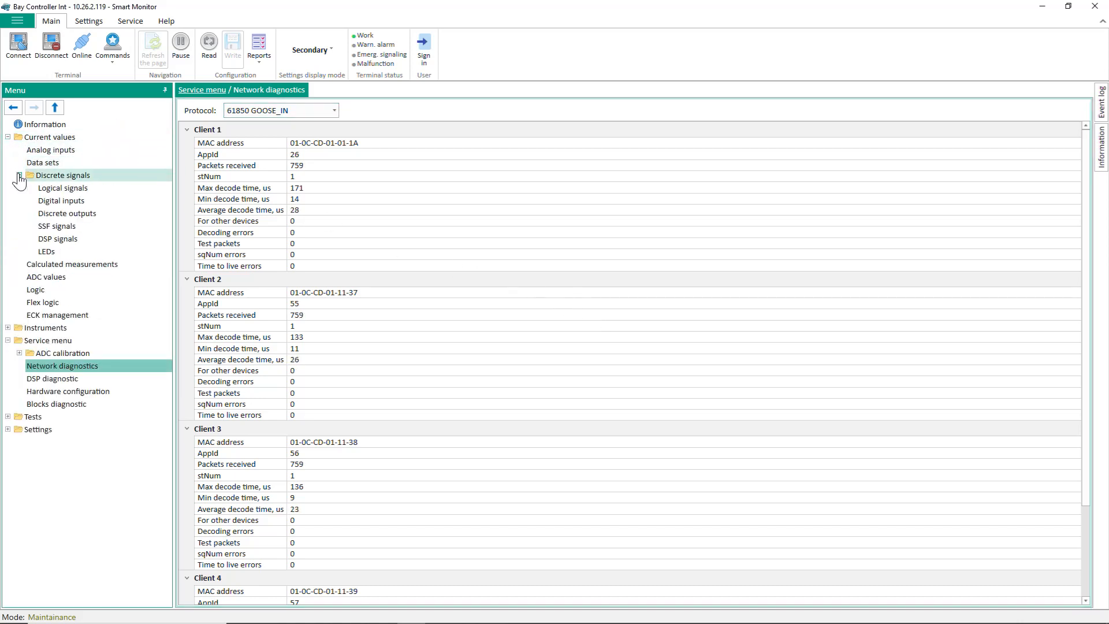
{"action": "left_click", "coordinate": [71, 201]}
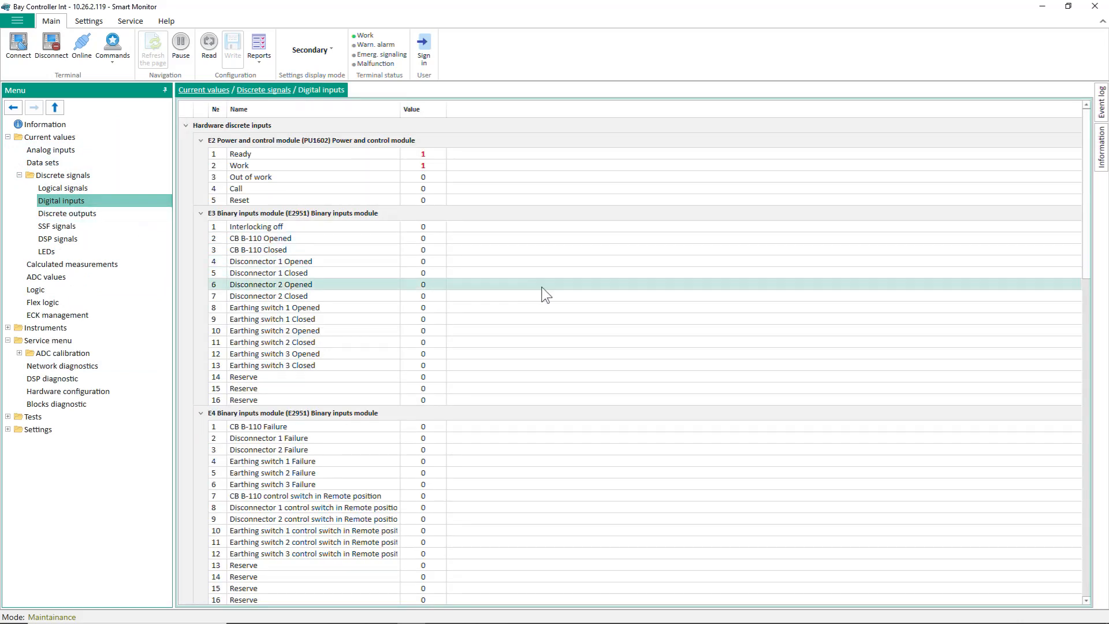
{"action": "scroll", "coordinate": [593, 290], "scroll_direction": "down", "scroll_amount": 8}
{"action": "scroll", "coordinate": [593, 290], "scroll_direction": "down", "scroll_amount": 7}
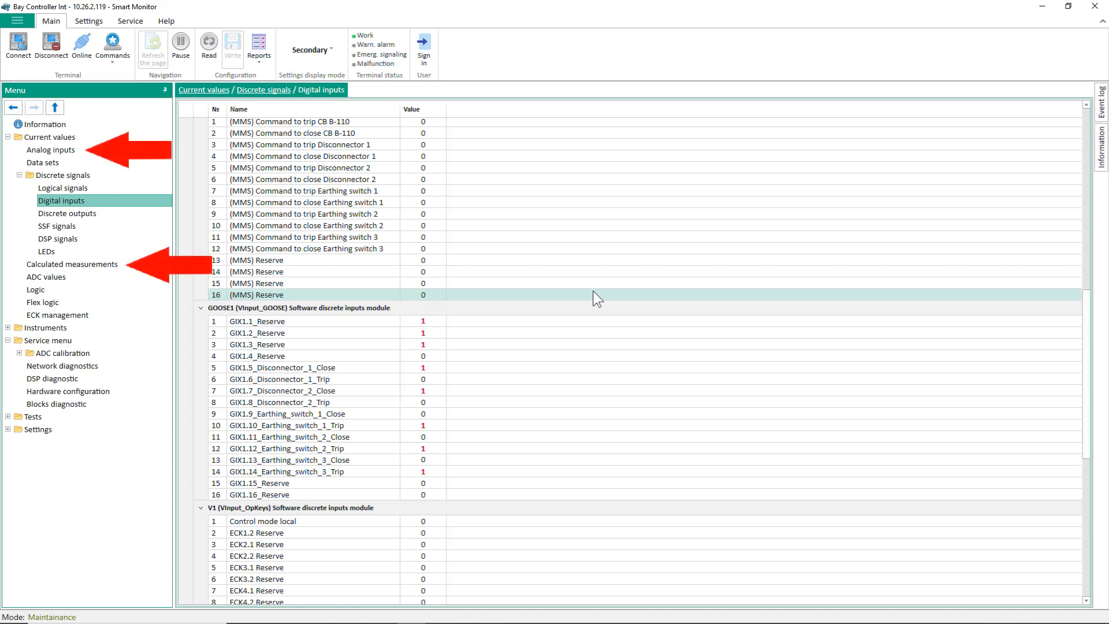
{"action": "left_click", "coordinate": [73, 151]}
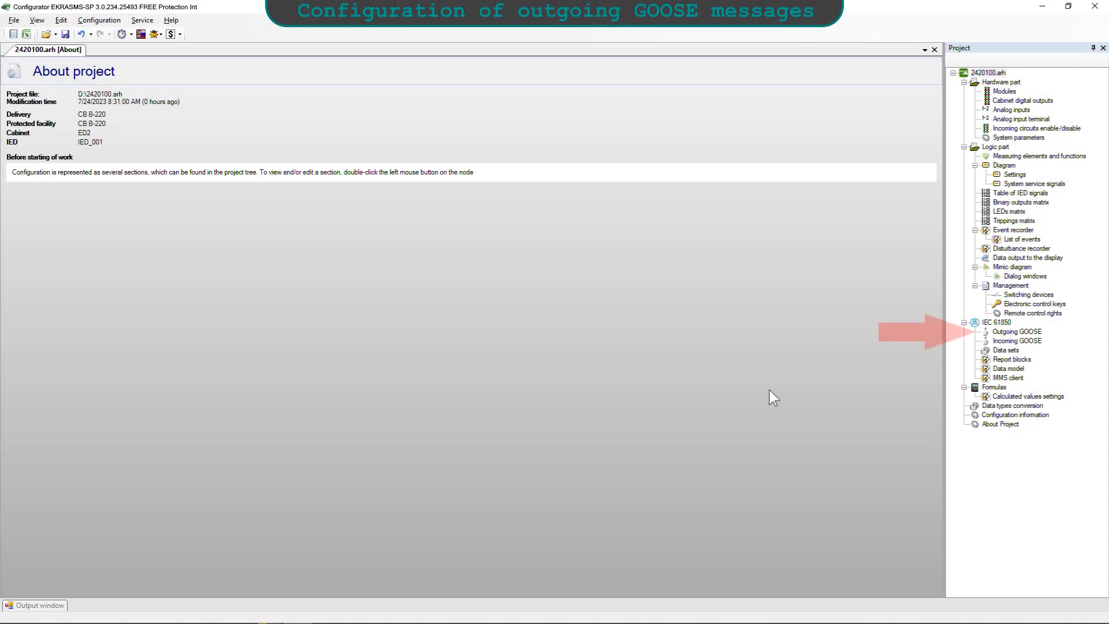
In the Configurator, add the outgoing GOOSE message GOOSE_OUT_2 and check which data sets can be assigned to it
{"action": "double_click", "coordinate": [1018, 333]}
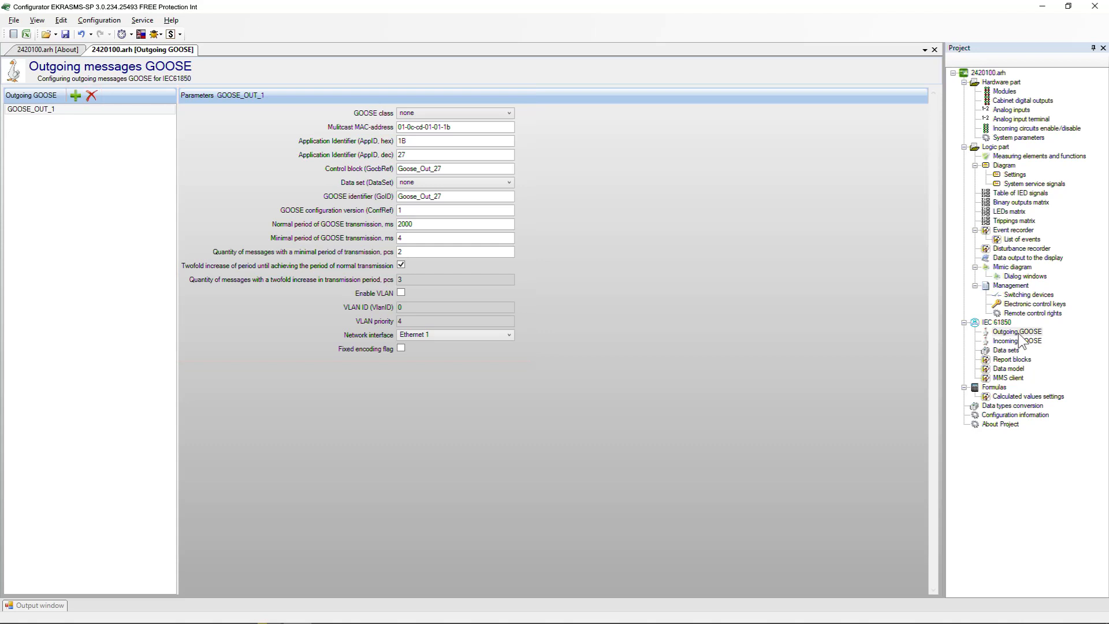
{"action": "left_click", "coordinate": [76, 96]}
{"action": "left_click", "coordinate": [67, 119]}
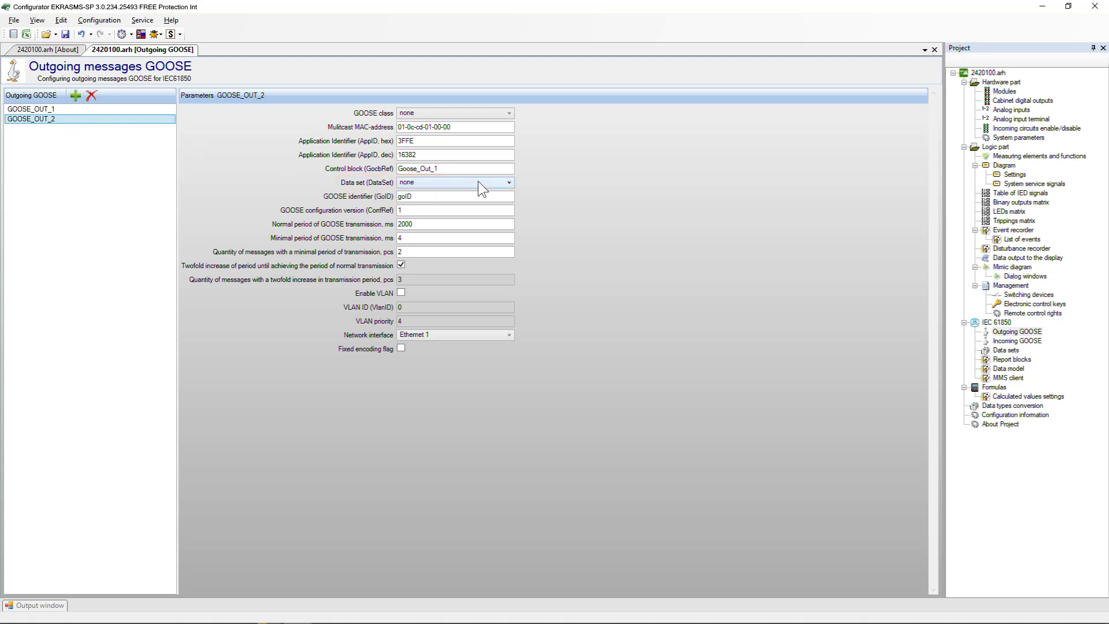
{"action": "left_click", "coordinate": [509, 183]}
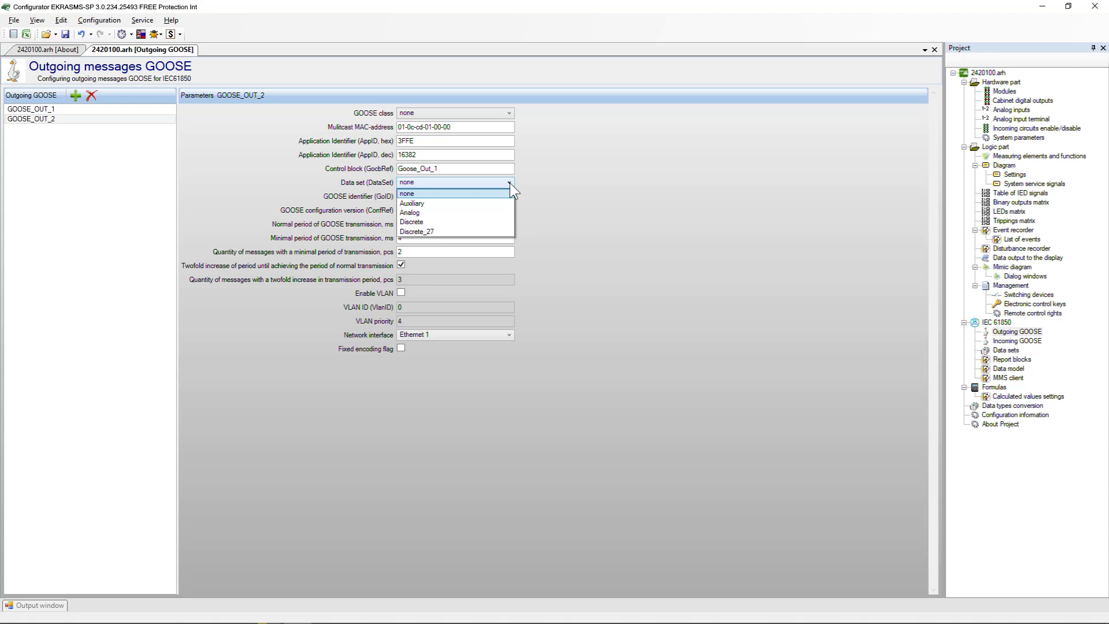
{"action": "left_click", "coordinate": [509, 182]}
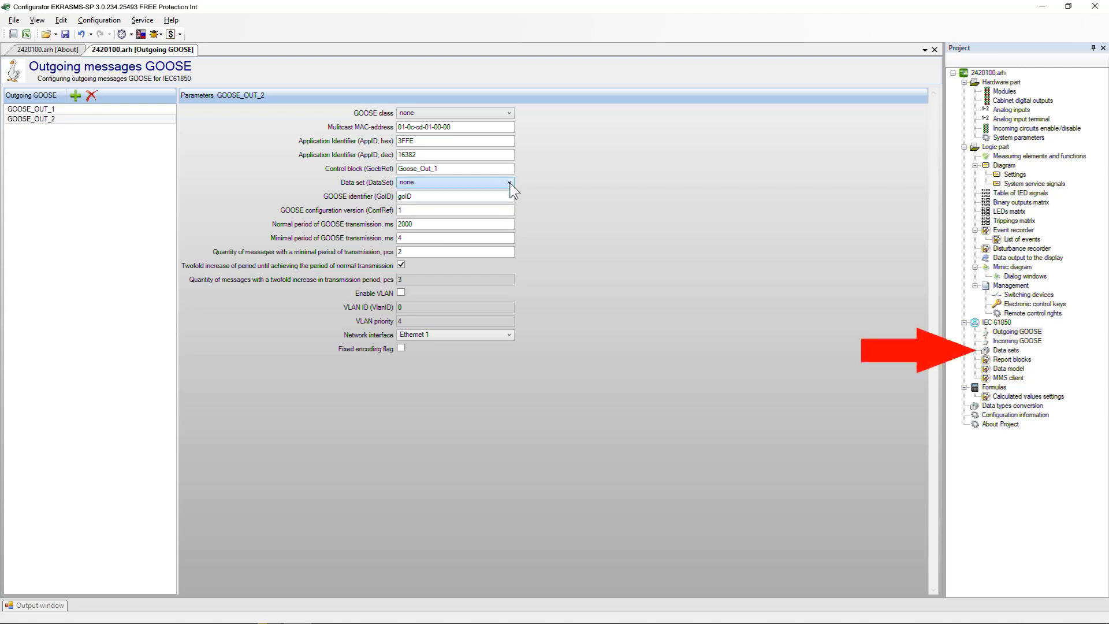
Create a new digital IEC 61850 data set and name it Discrete_87
{"action": "left_click", "coordinate": [1006, 351]}
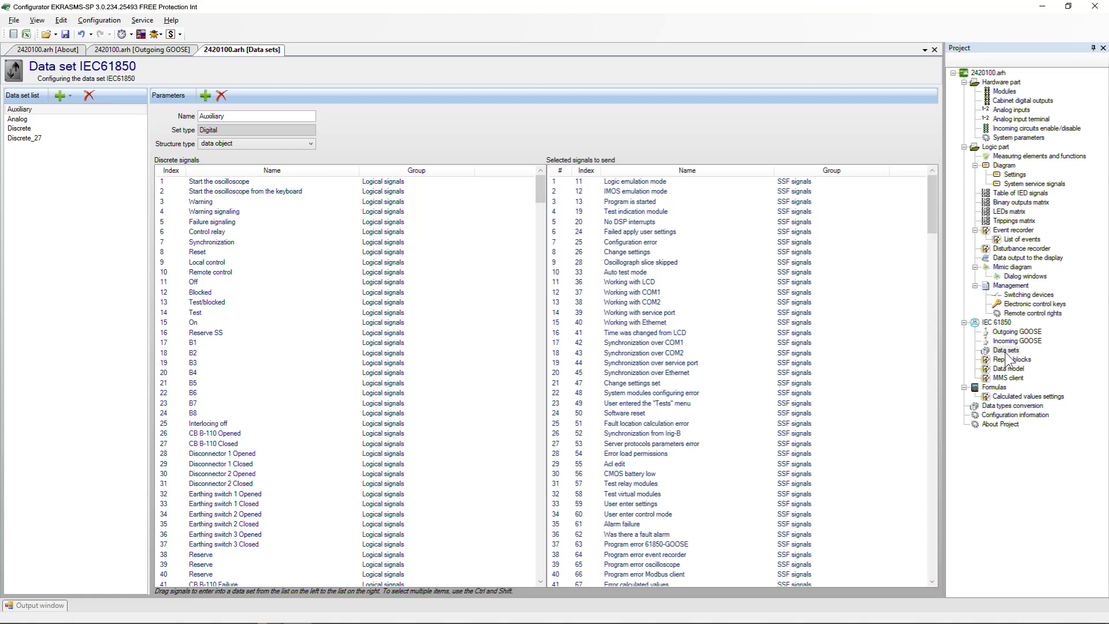
{"action": "left_click", "coordinate": [70, 96]}
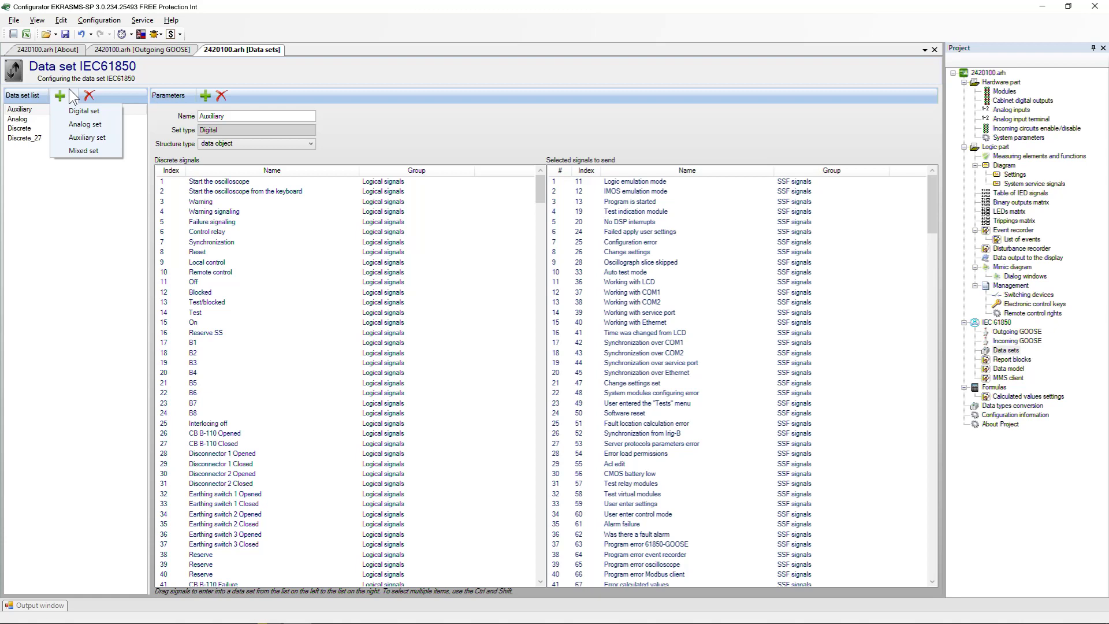
{"action": "left_click", "coordinate": [54, 110]}
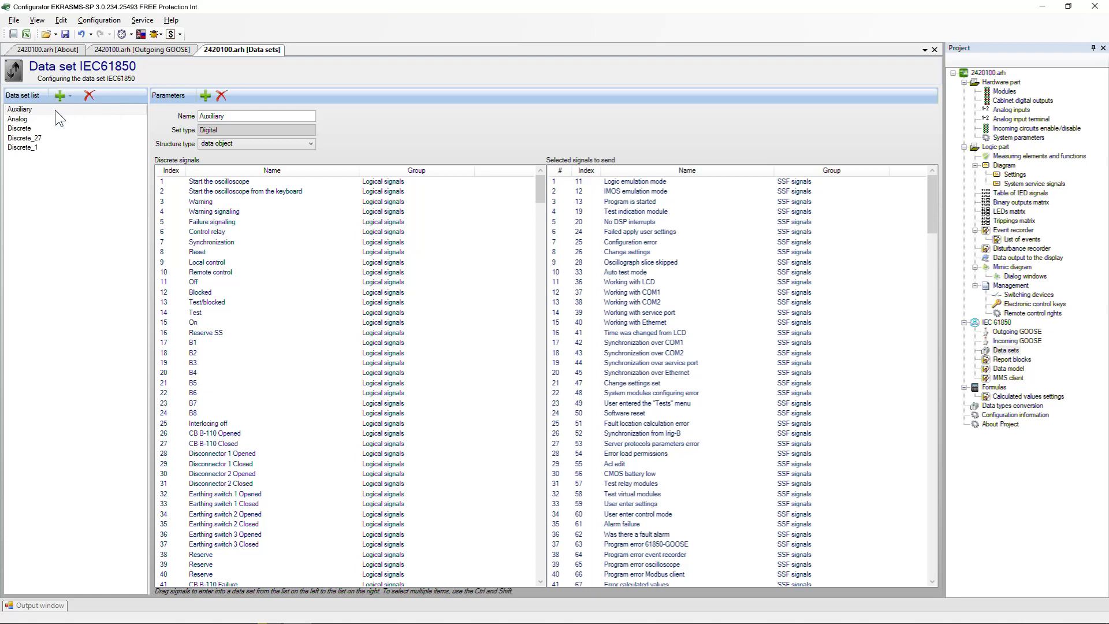
{"action": "left_click", "coordinate": [53, 147]}
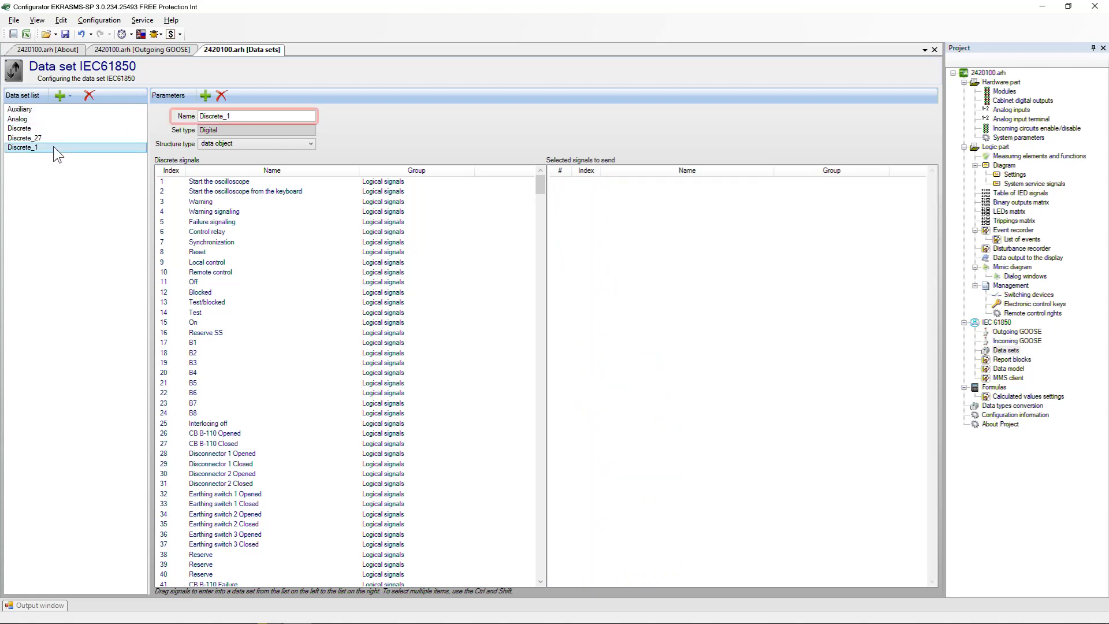
{"action": "left_click", "coordinate": [253, 116]}
{"action": "key", "text": "BackSpace"}
{"action": "type", "text": "87"}
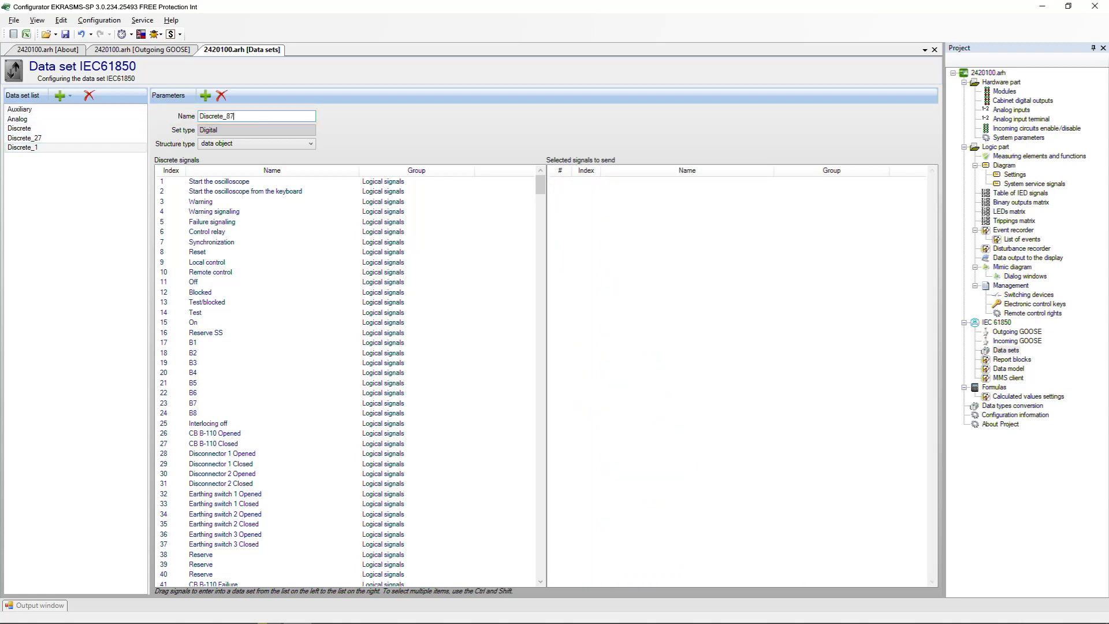
{"action": "key", "text": "Return"}
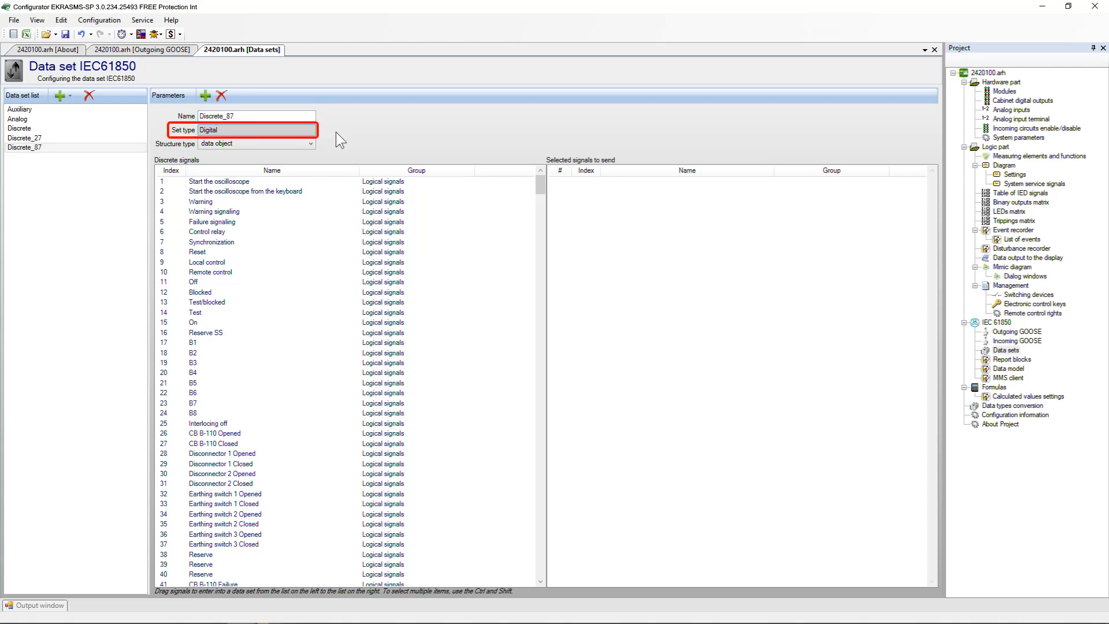
Try the structure types "value", "value, quality" and "value, quality, timestamp" for Discrete_87, and set it back to "data object"
{"action": "left_click", "coordinate": [311, 144]}
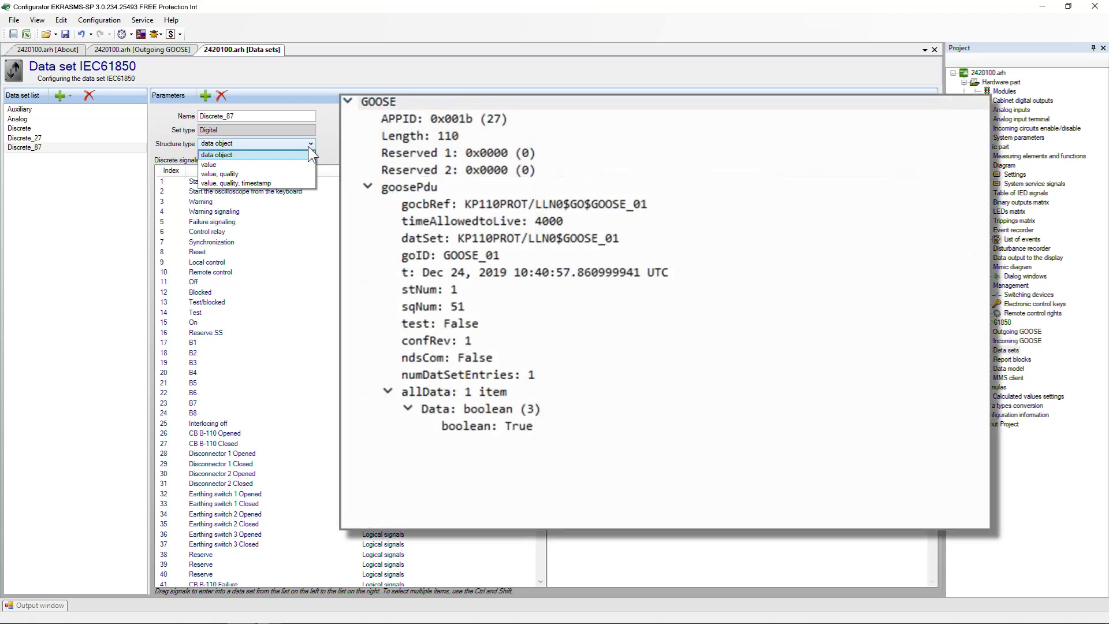
{"action": "left_click", "coordinate": [304, 163]}
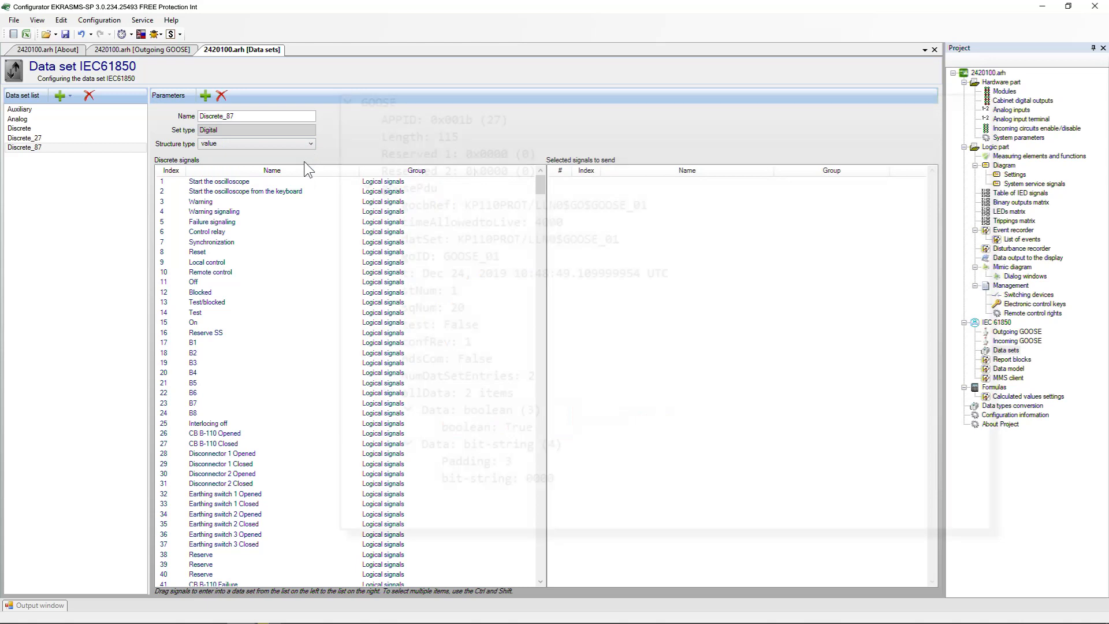
{"action": "left_click", "coordinate": [311, 143]}
{"action": "left_click", "coordinate": [305, 173]}
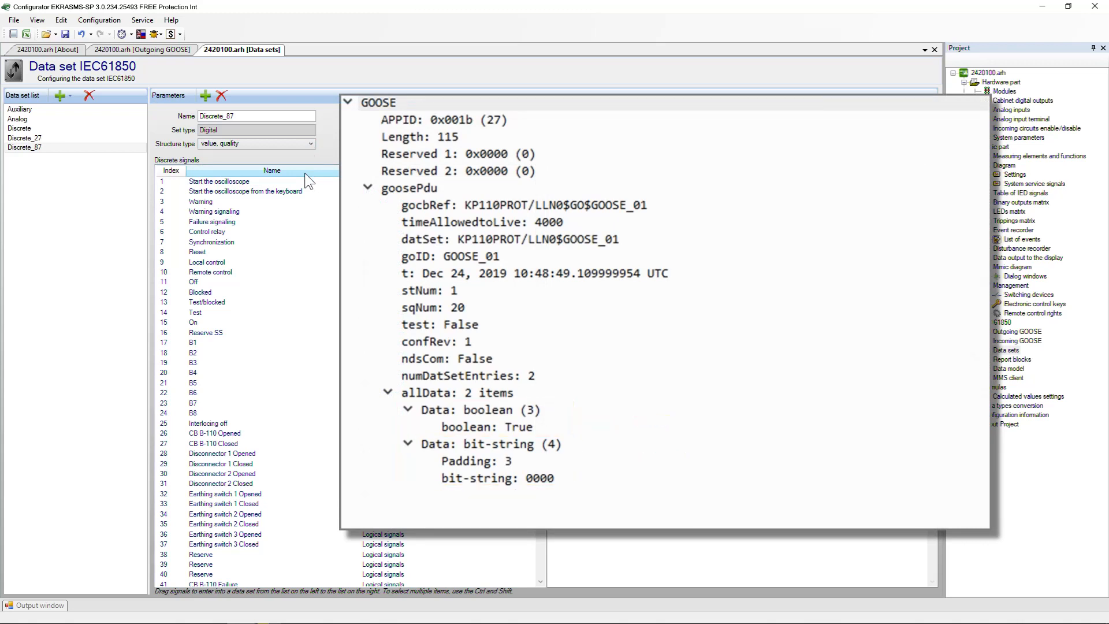
{"action": "left_click", "coordinate": [310, 144]}
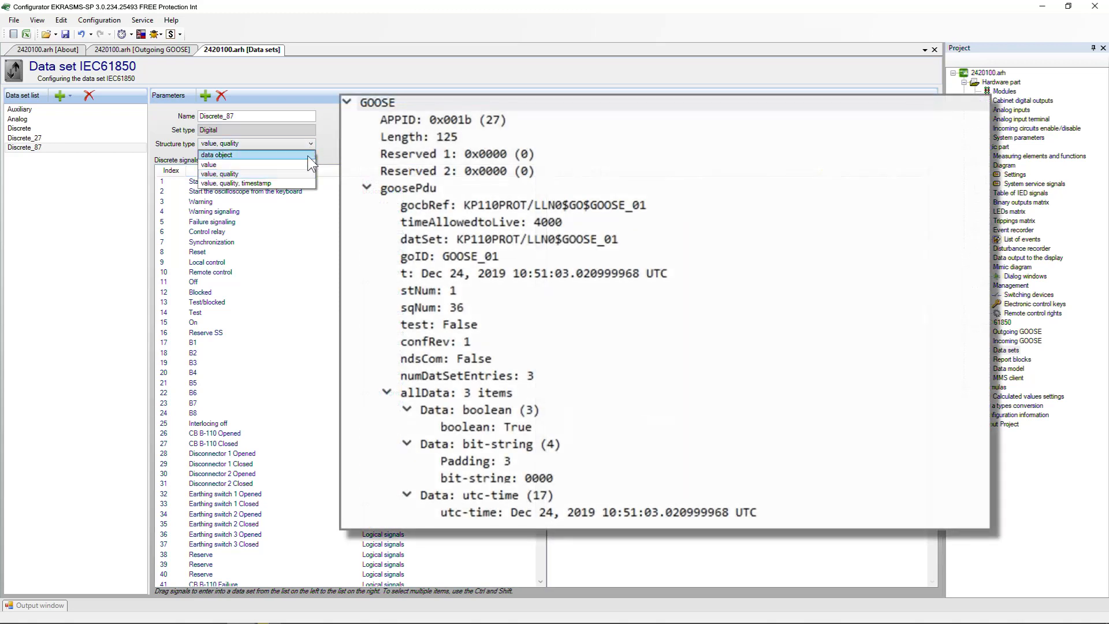
{"action": "left_click", "coordinate": [303, 183]}
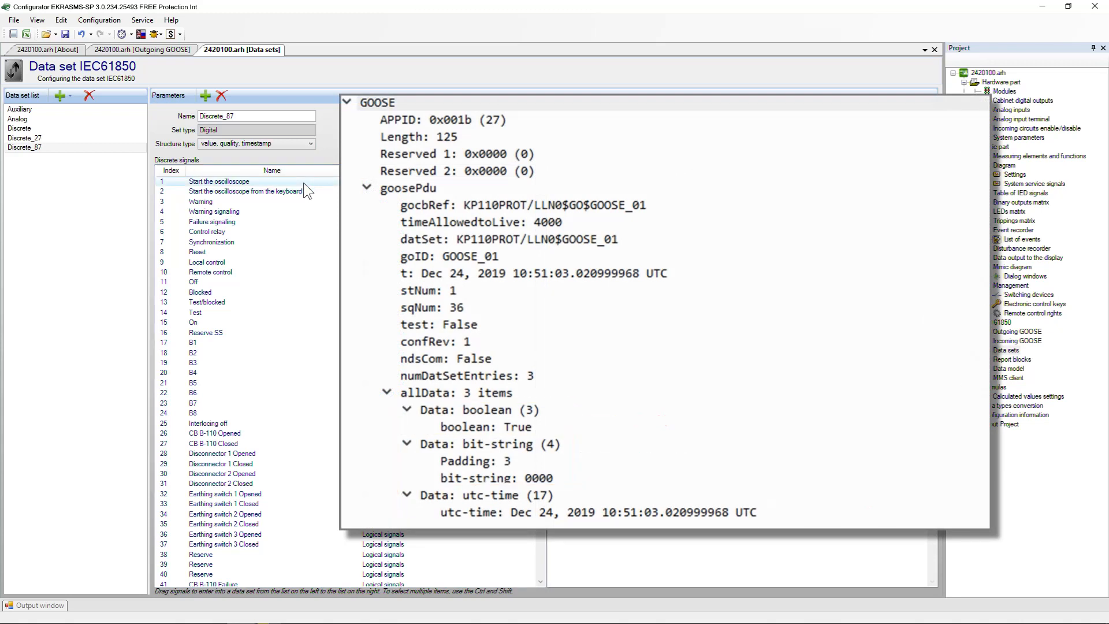
{"action": "left_click", "coordinate": [311, 143]}
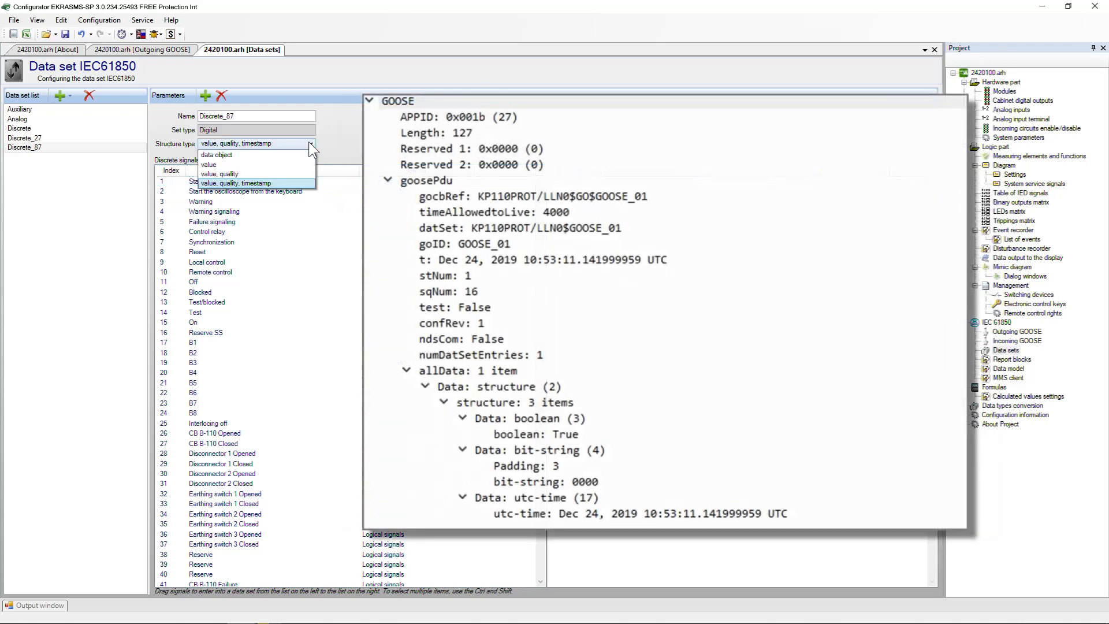
{"action": "left_click", "coordinate": [306, 154]}
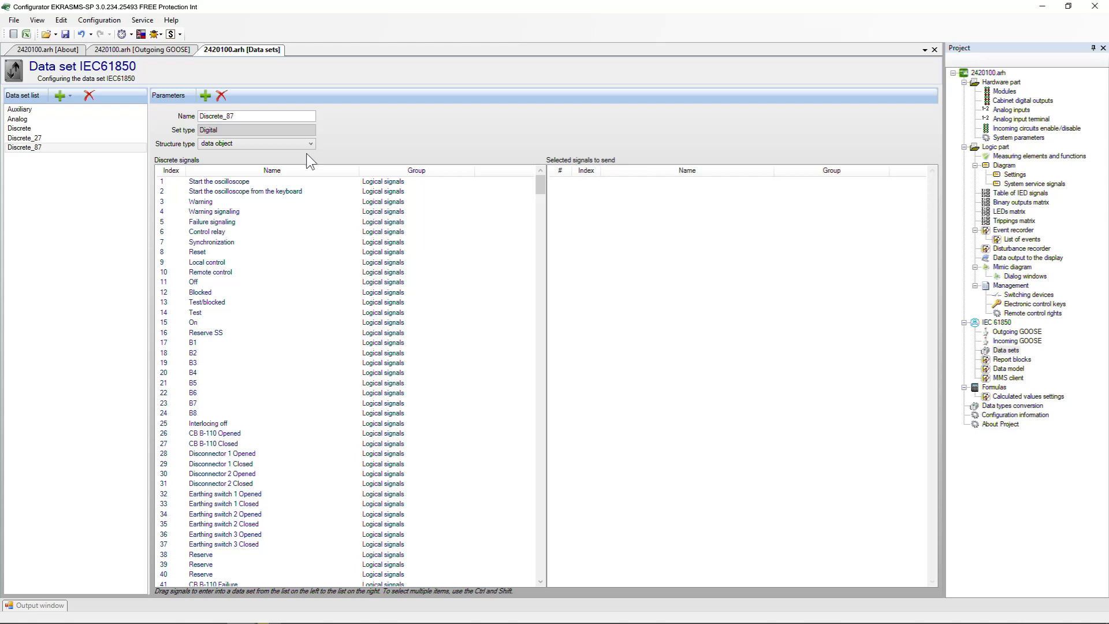
Add the logical signals Flex1 to Flex5, the disconnector and earthing switch control enables, to the signals sent by Discrete_87
{"action": "left_click_drag", "start_coordinate": [538, 186], "coordinate": [535, 263]}
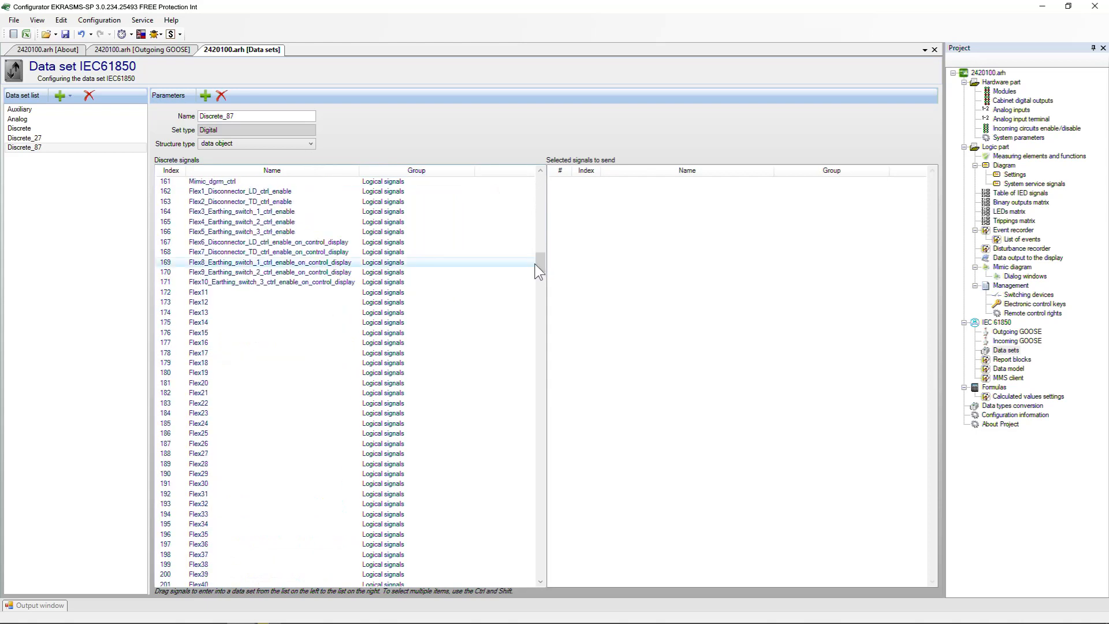
{"action": "left_click_drag", "start_coordinate": [316, 192], "coordinate": [599, 243]}
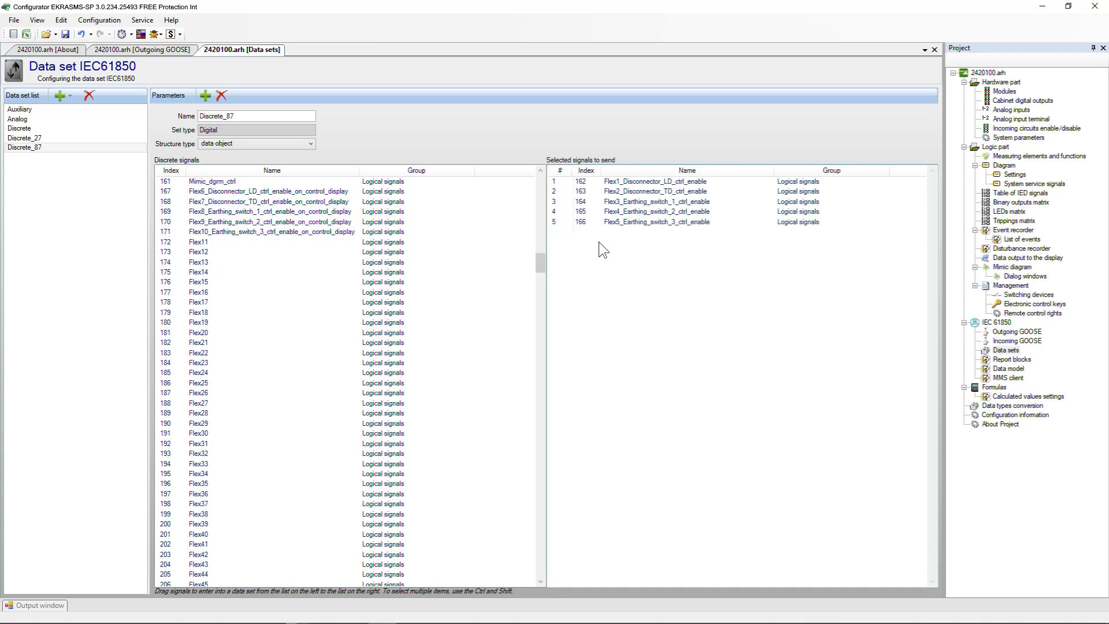
Add the analog inputs ~I A, ~I B, ~I C and the calculated value Psum to the Analog data set
{"action": "left_click", "coordinate": [45, 119]}
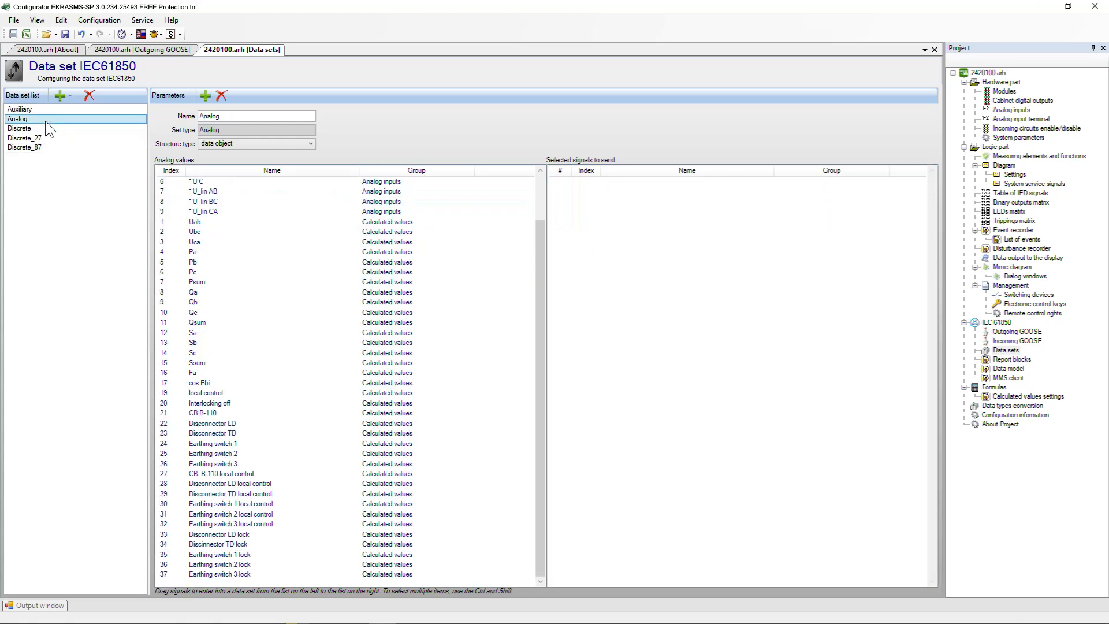
{"action": "left_click_drag", "start_coordinate": [224, 279], "coordinate": [591, 254]}
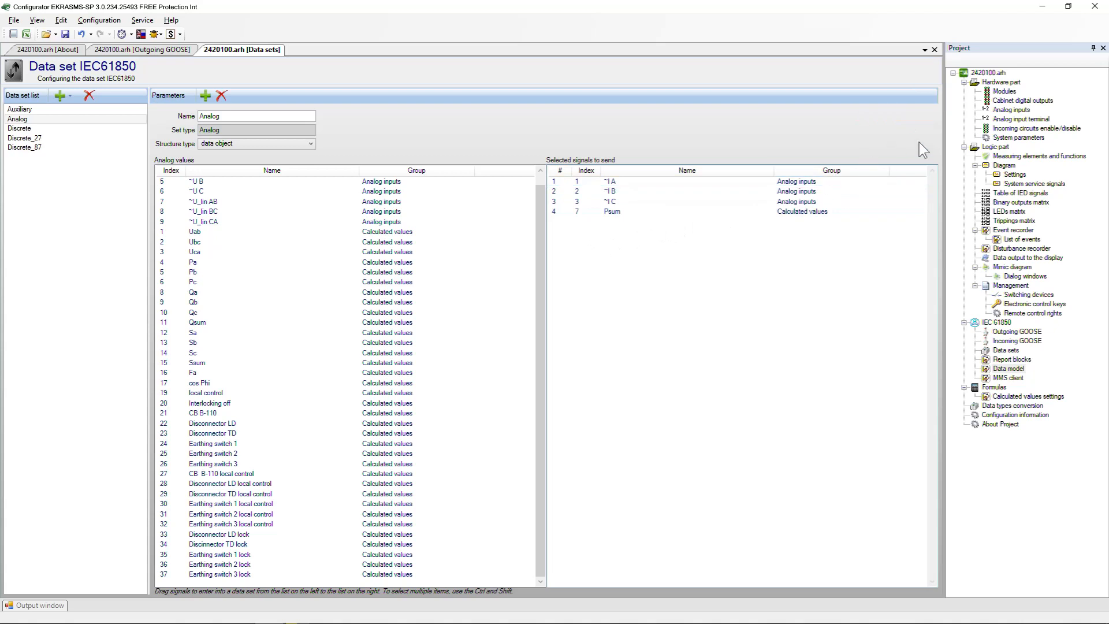
Set the deadband of analog input ~I A to 0.48 % of the basic value
{"action": "double_click", "coordinate": [1011, 109]}
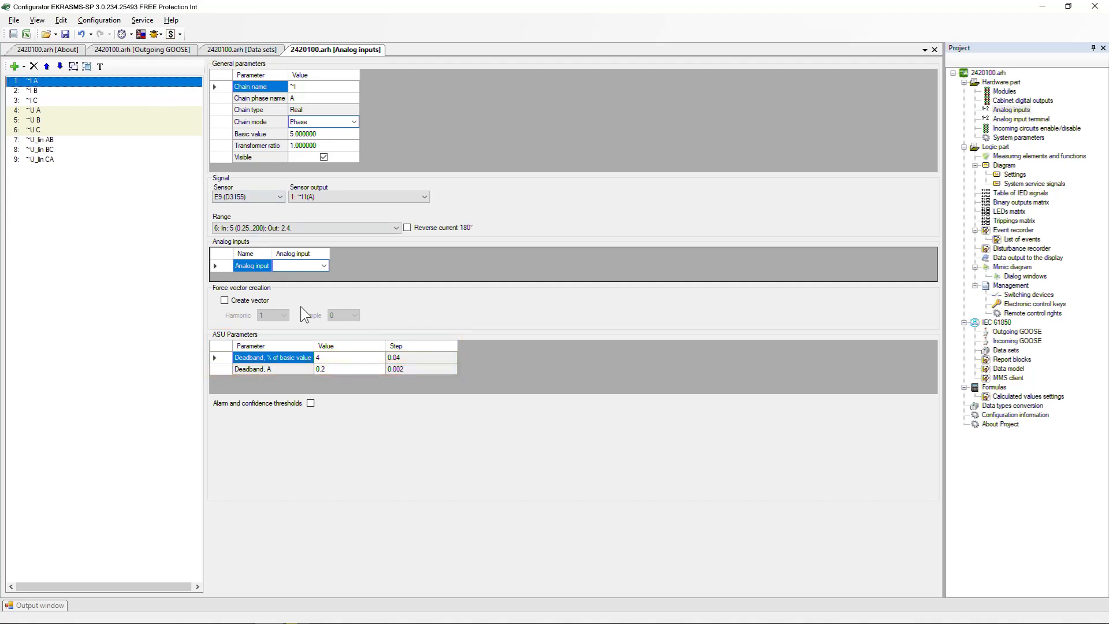
{"action": "key", "text": "Tab"}
{"action": "type", "text": "0.48"}
{"action": "key", "text": "Return"}
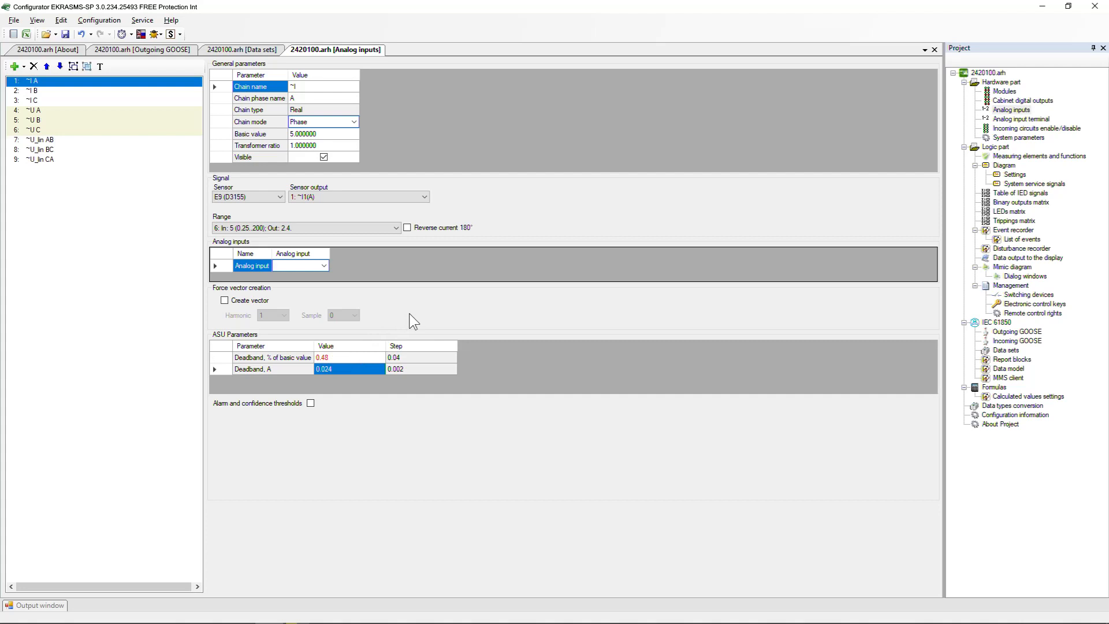
In the calculated value formulas, set Psum's deadband to 0.01 % of the maximum value and its maximum value to 100
{"action": "left_click", "coordinate": [996, 387]}
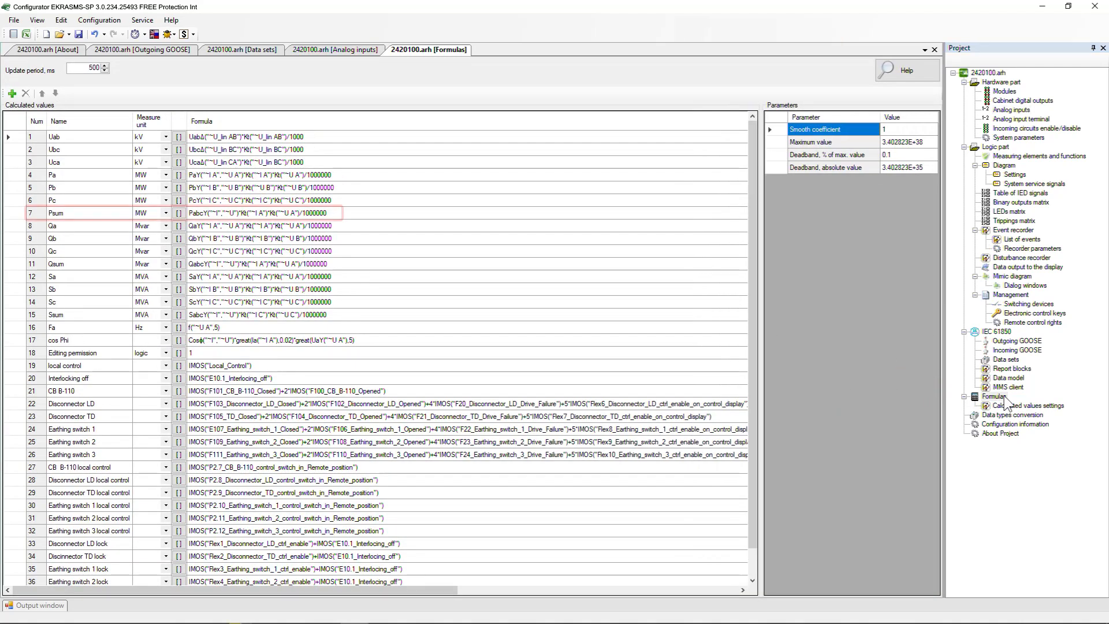
{"action": "left_click", "coordinate": [89, 217]}
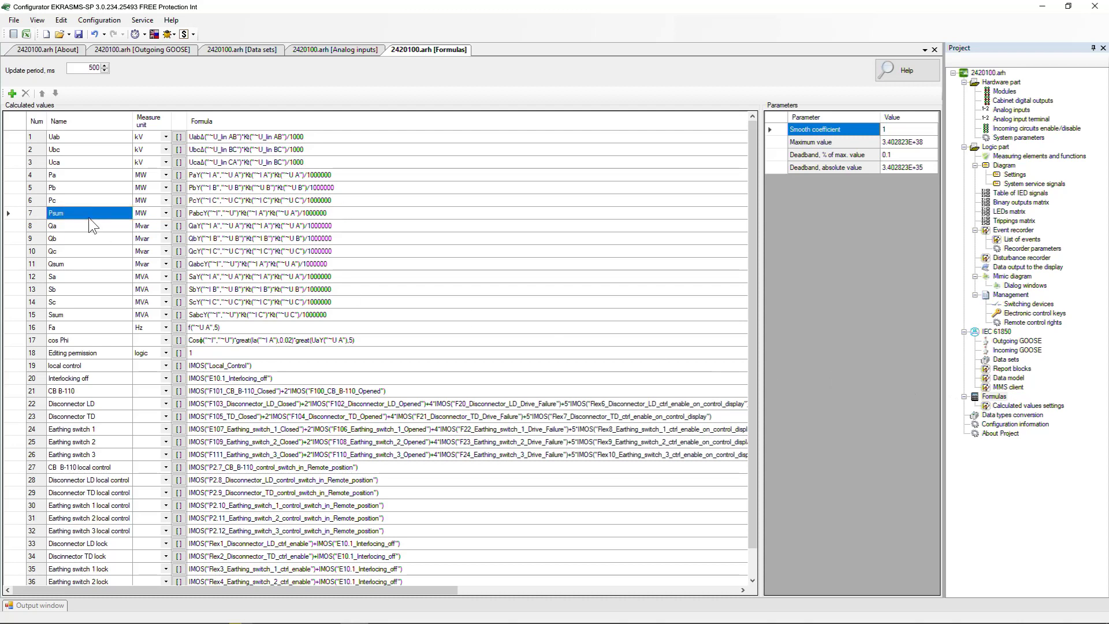
{"action": "left_click", "coordinate": [915, 160]}
{"action": "left_click", "coordinate": [915, 157]}
{"action": "type", "text": "0.05"}
{"action": "key", "text": "Return"}
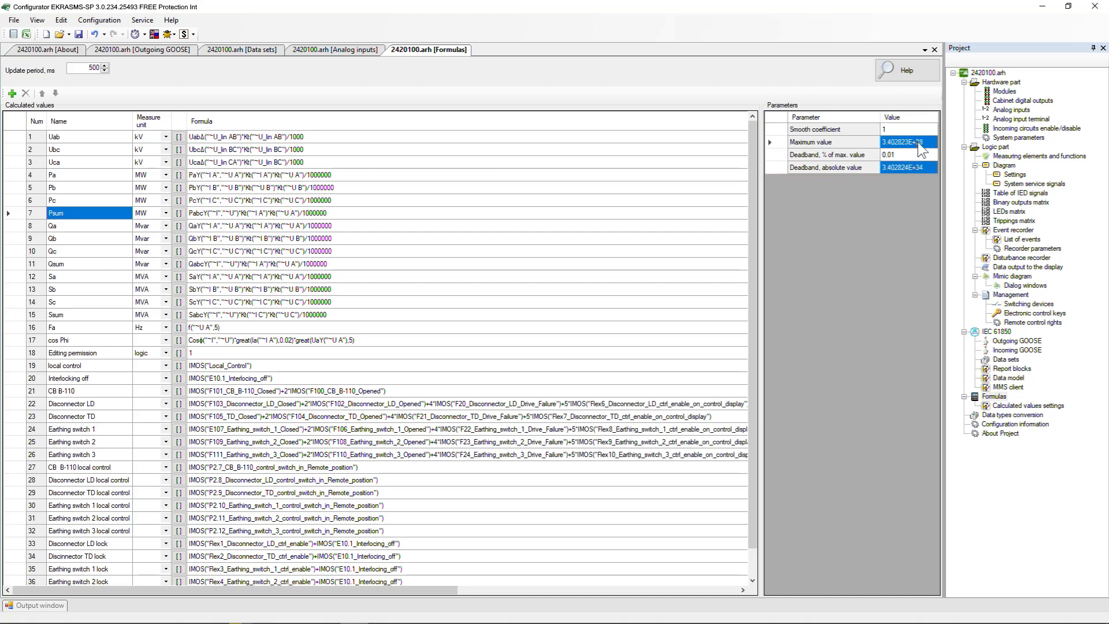
{"action": "left_click", "coordinate": [915, 142]}
{"action": "type", "text": "100"}
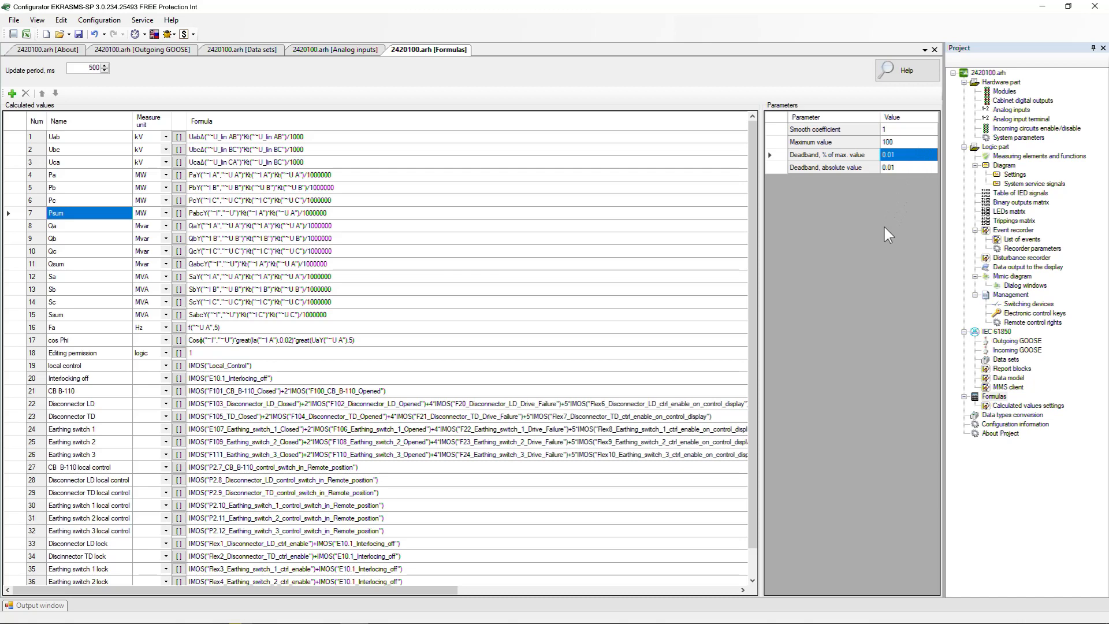
Assign the data set Discrete_87 to the outgoing GOOSE message GOOSE_OUT_2
{"action": "left_click", "coordinate": [142, 51]}
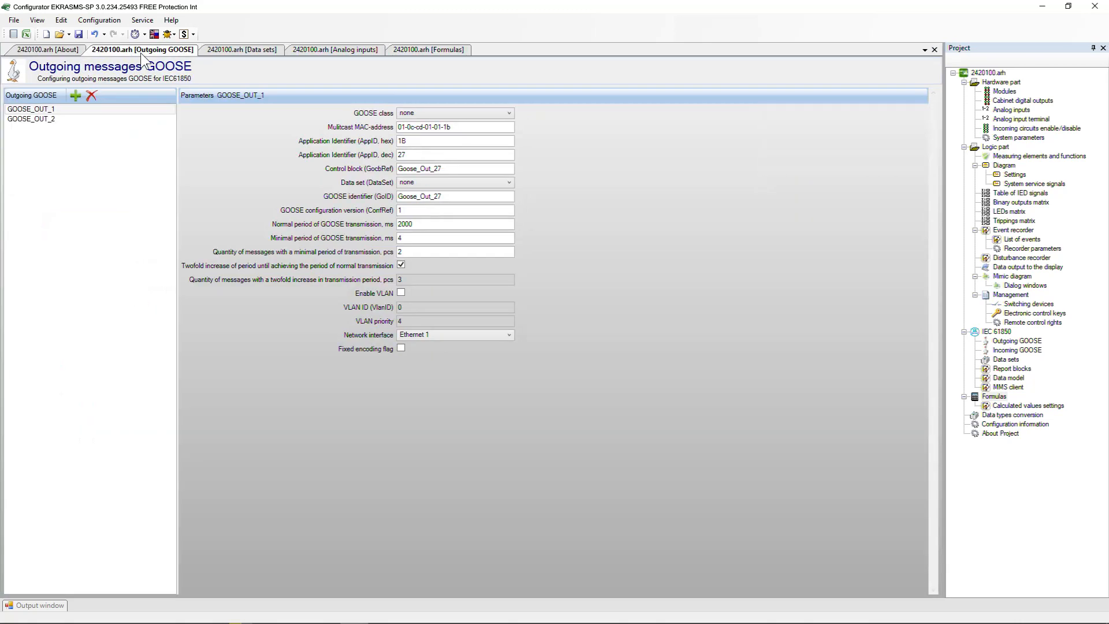
{"action": "left_click", "coordinate": [110, 118]}
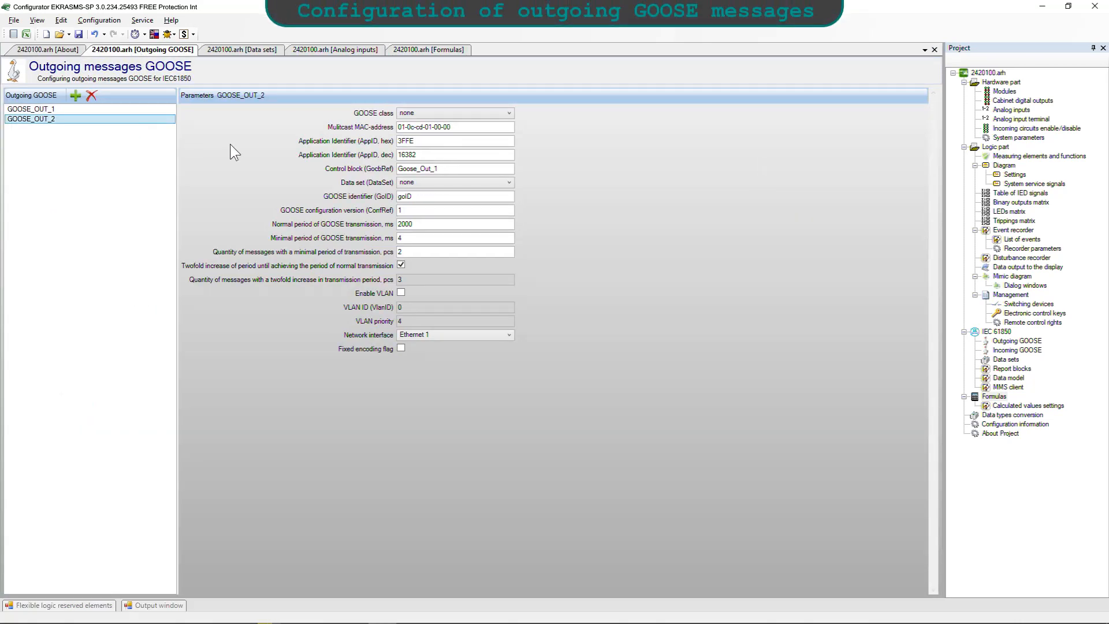
{"action": "left_click", "coordinate": [507, 183]}
{"action": "left_click", "coordinate": [498, 241]}
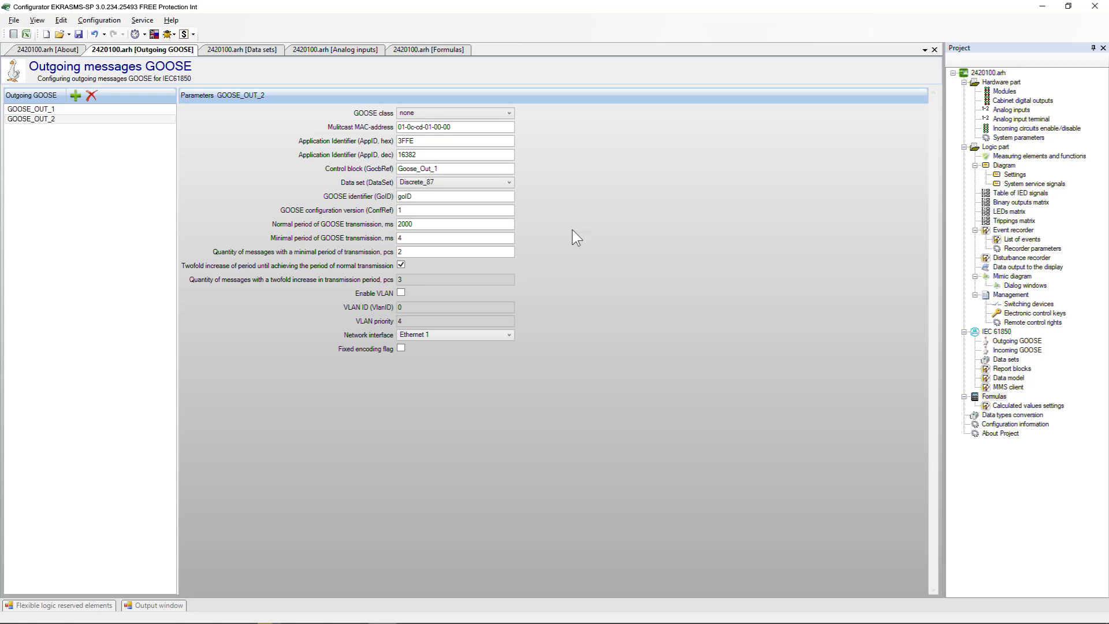
Try the GOOSE class II (Type 1B) for GOOSE_OUT_2 and set the class back to none
{"action": "left_click", "coordinate": [508, 113]}
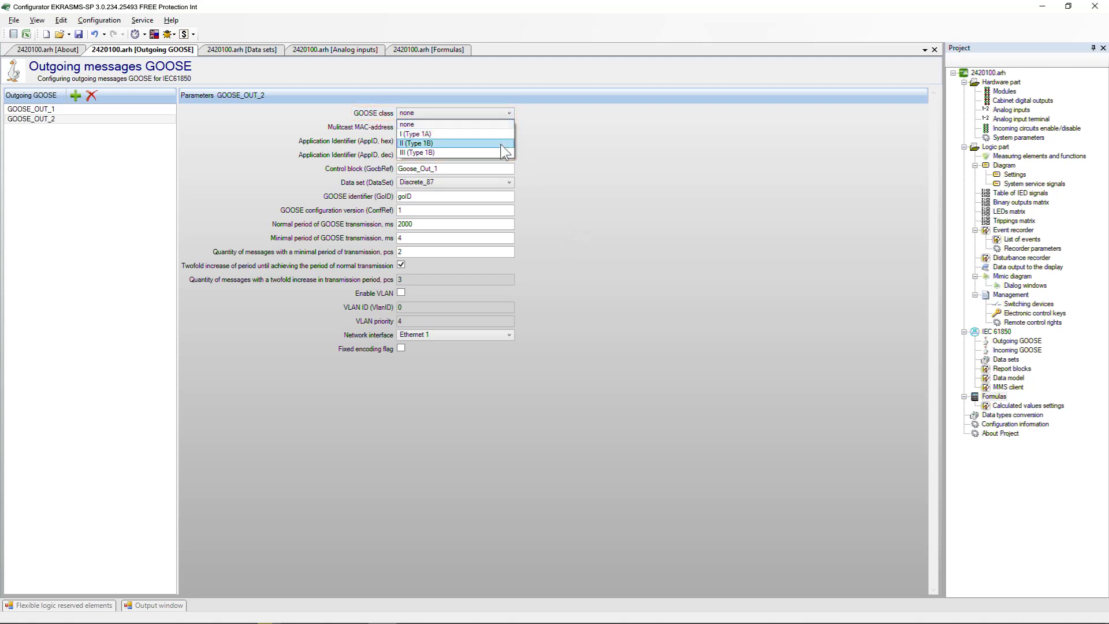
{"action": "left_click", "coordinate": [501, 143]}
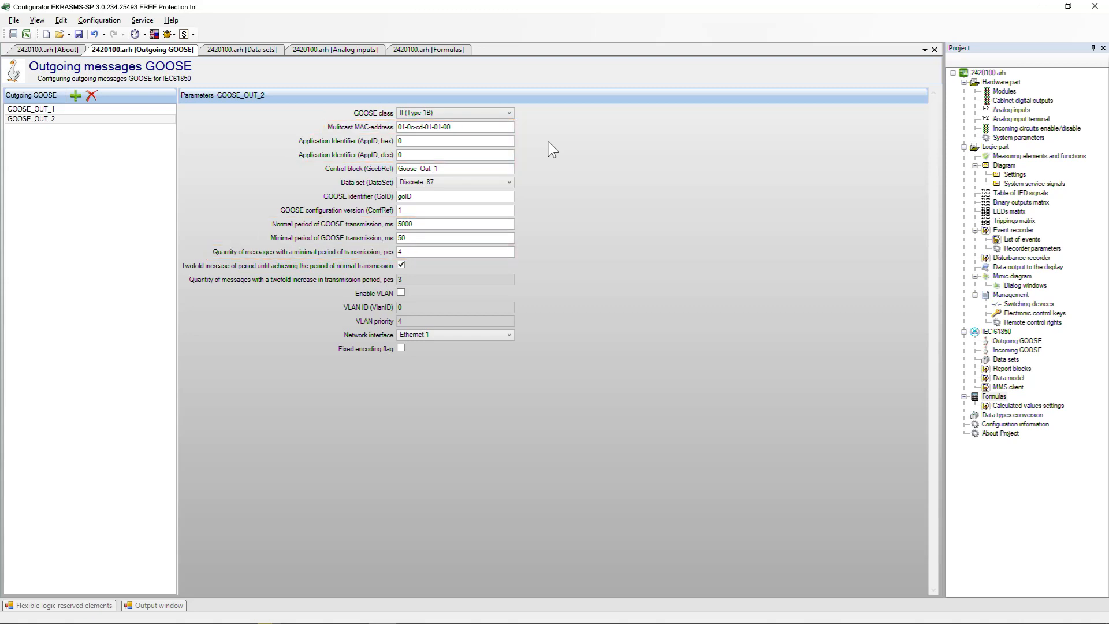
{"action": "mouse_move", "coordinate": [504, 130]}
{"action": "mouse_move", "coordinate": [505, 252]}
{"action": "left_click", "coordinate": [508, 113]}
{"action": "left_click", "coordinate": [491, 125]}
Set GOOSE_OUT_2's multicast MAC address to 01-0c-cd-01-11-55 and its hexadecimal application identifier to 55
{"action": "left_click", "coordinate": [438, 126]}
{"action": "key", "text": "BackSpace"}
{"action": "type", "text": "1"}
{"action": "left_click_drag", "start_coordinate": [444, 127], "coordinate": [454, 129]}
{"action": "type", "text": "55"}
{"action": "left_click", "coordinate": [509, 141]}
{"action": "key", "text": "BackSpace"}
{"action": "type", "text": "55"}
{"action": "key", "text": "Tab"}
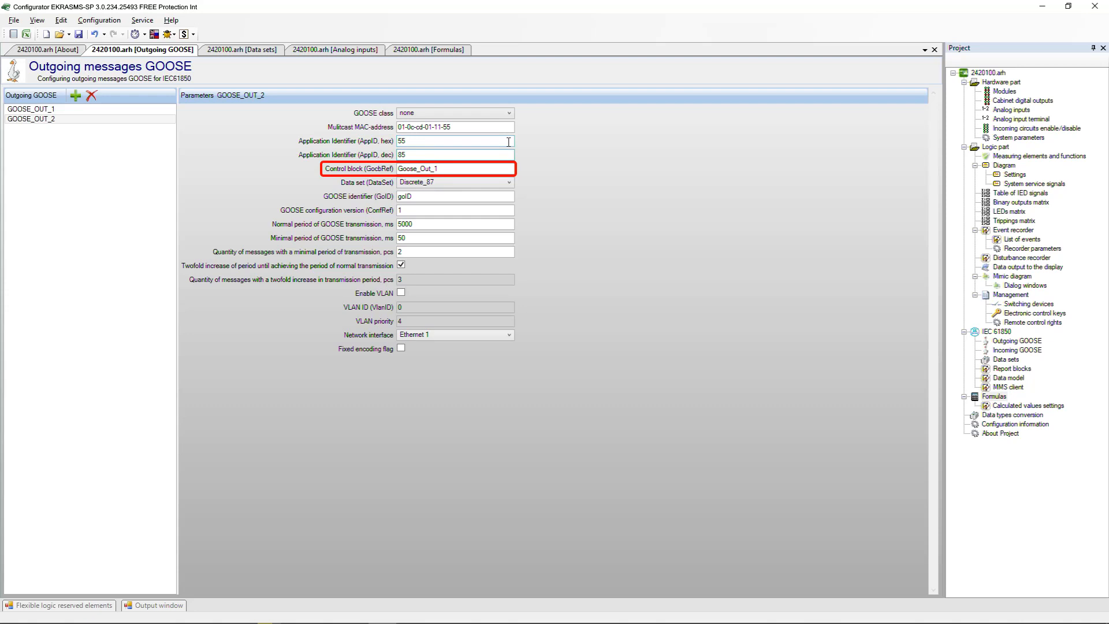
Name both the control block and the GOOSE identifier of GOOSE_OUT_2 Goose_Out_87
{"action": "left_click", "coordinate": [491, 169]}
{"action": "key", "text": "BackSpace"}
{"action": "type", "text": "87"}
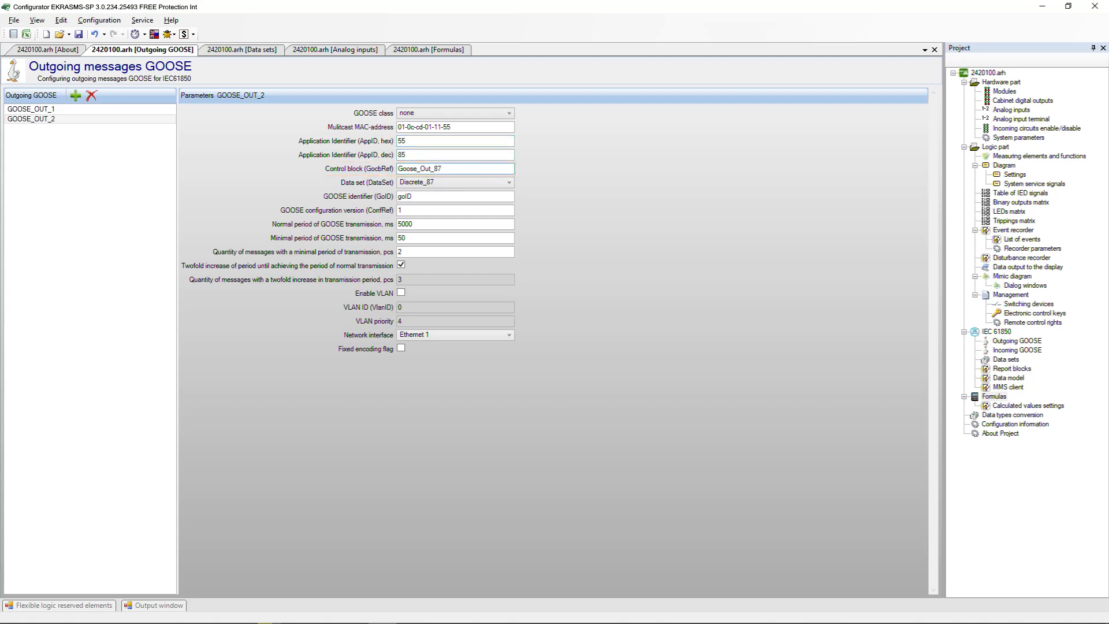
{"action": "key", "text": "Tab"}
{"action": "key", "text": "Tab"}
{"action": "type", "text": "Goose_Out_87"}
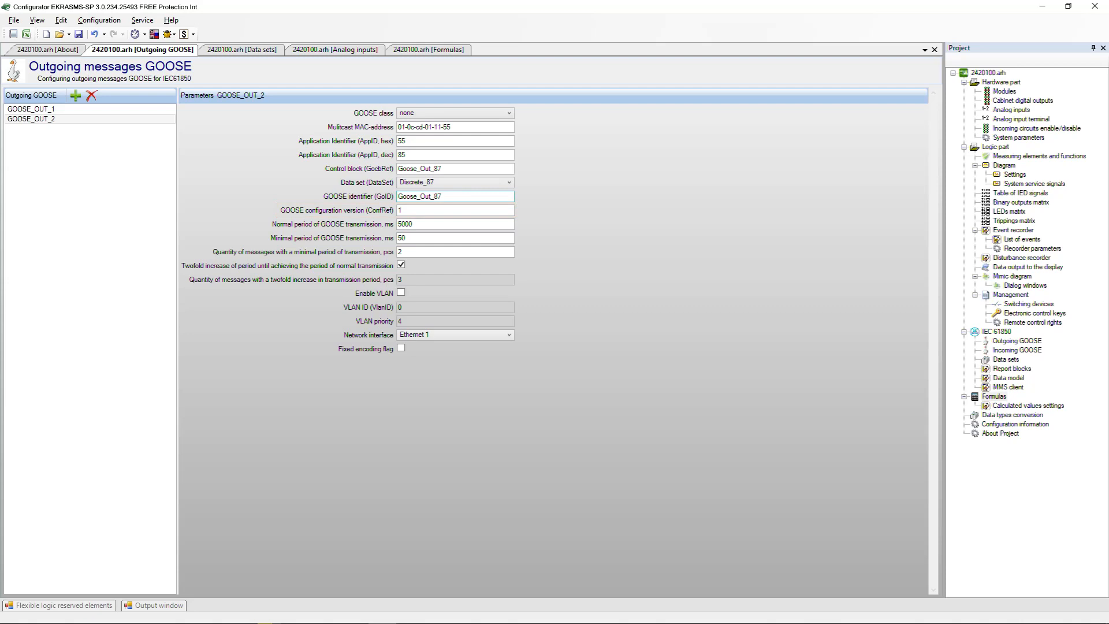
{"action": "key", "text": "Tab"}
Turn off the twofold period increase for GOOSE_OUT_2 and enable VLAN with ID 1 on network interface Ethernet 1
{"action": "left_click", "coordinate": [401, 266]}
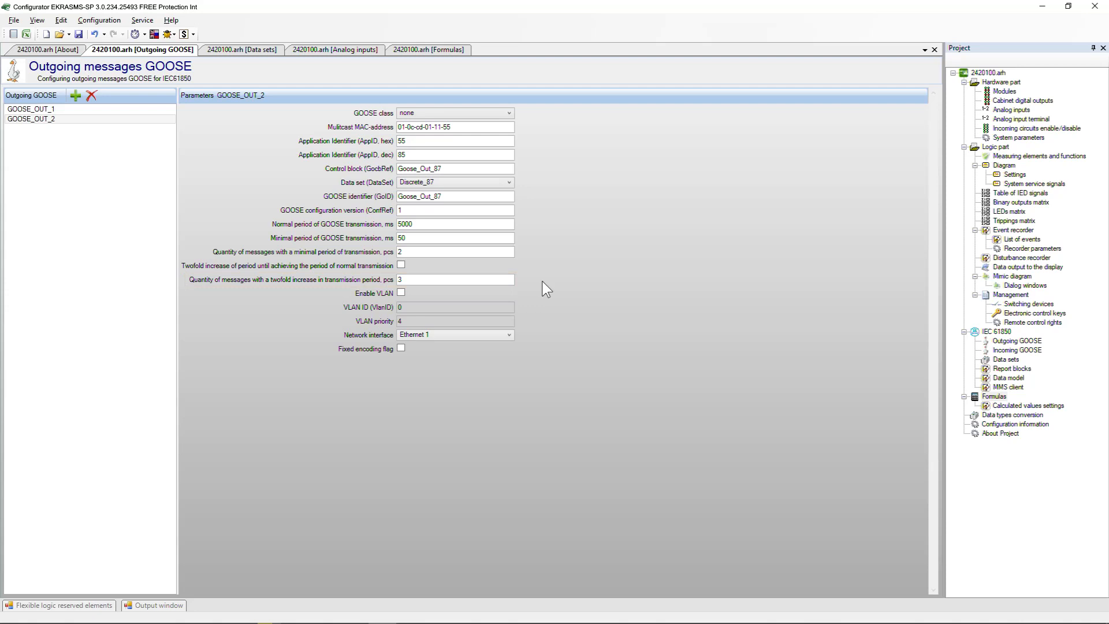
{"action": "left_click", "coordinate": [401, 293]}
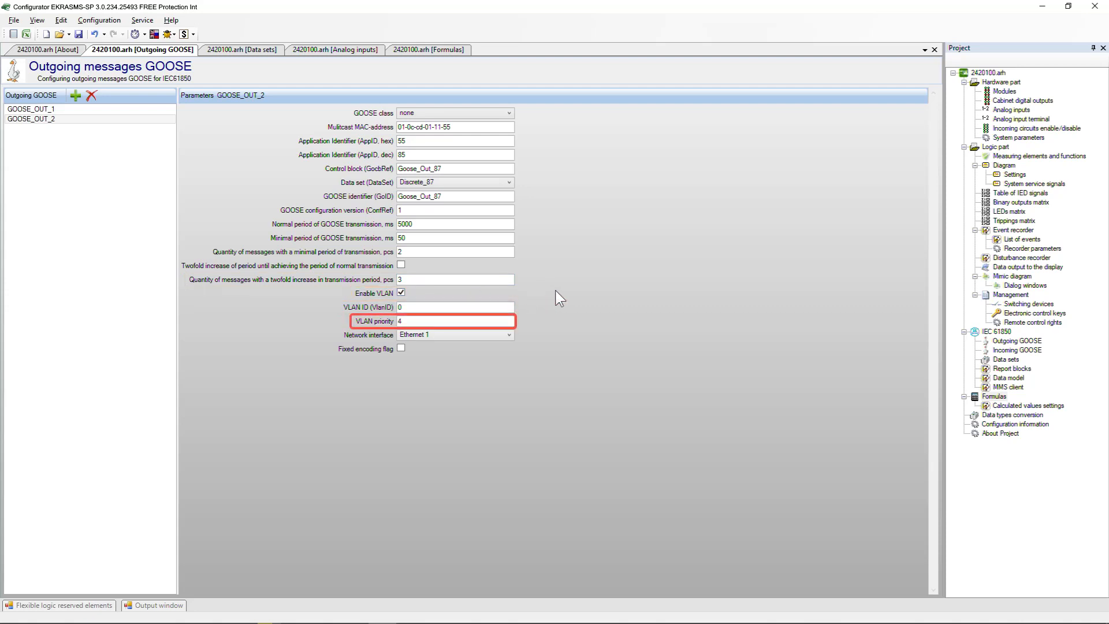
{"action": "double_click", "coordinate": [501, 306]}
{"action": "type", "text": "1"}
{"action": "left_click", "coordinate": [549, 306]}
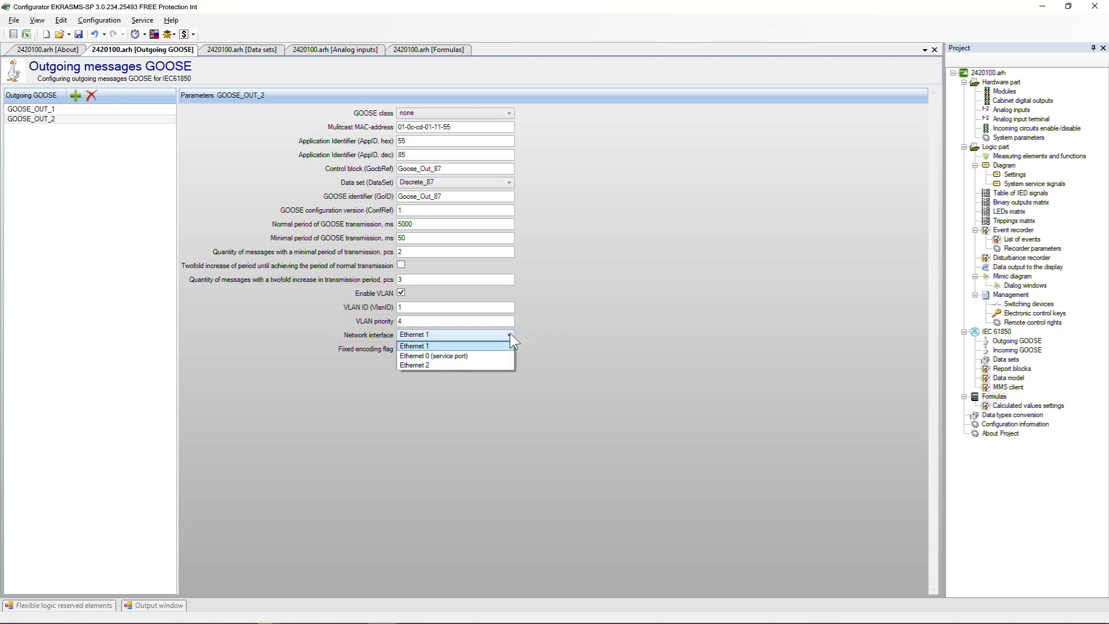
{"action": "left_click", "coordinate": [506, 346]}
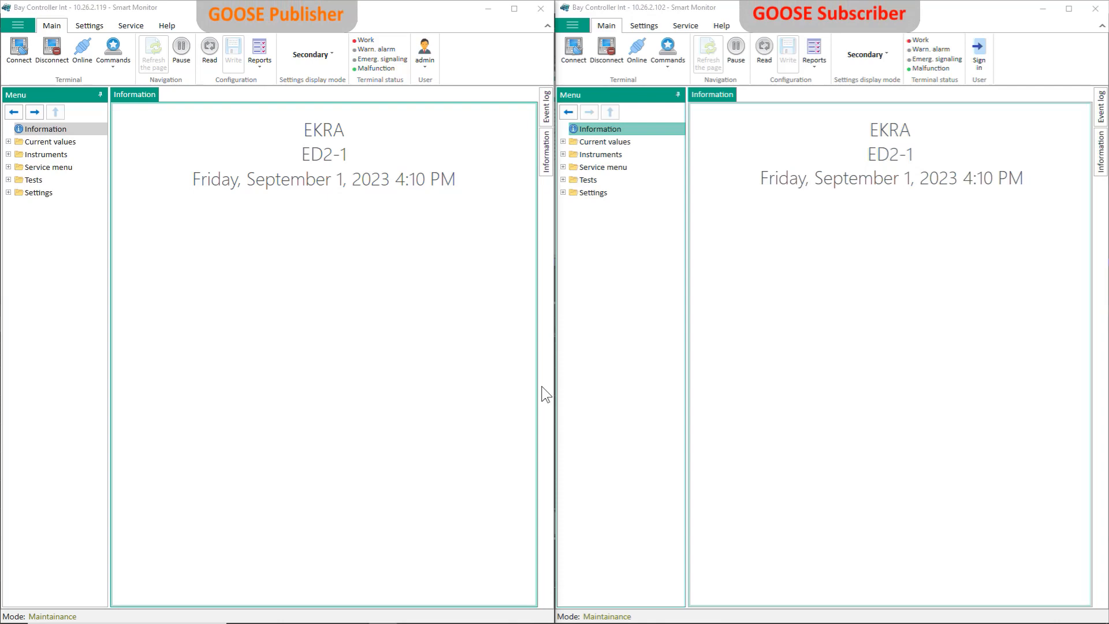
Switch to the GOOSE subscriber's Smart Monitor and show the current digital input values of the GOOSE1 software discrete inputs module
{"action": "left_click", "coordinate": [564, 142]}
{"action": "left_click", "coordinate": [575, 181]}
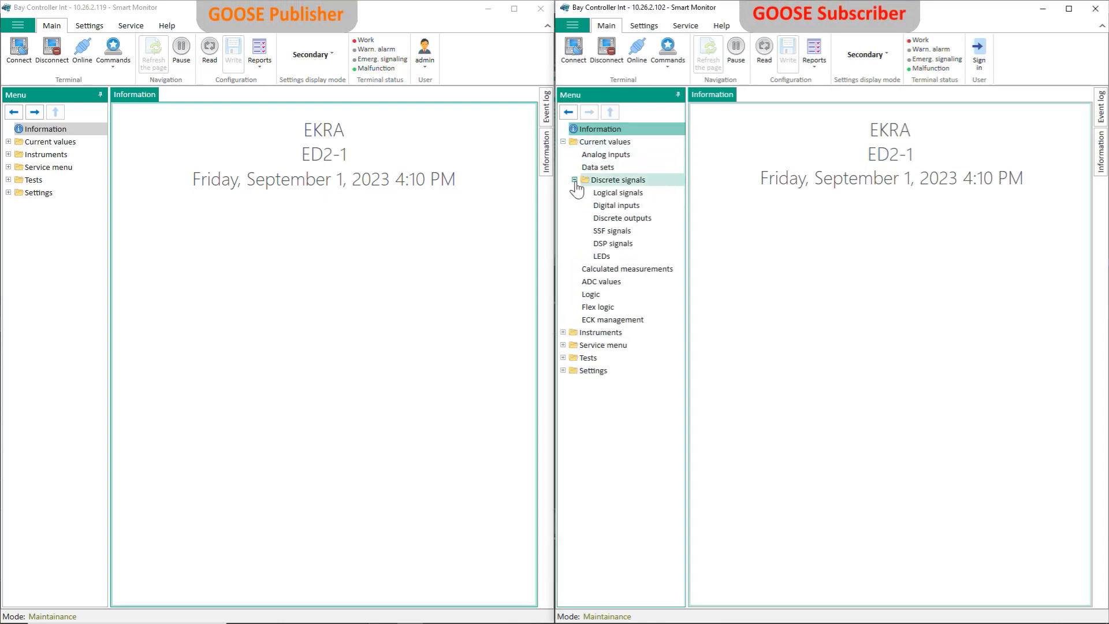
{"action": "left_click", "coordinate": [604, 206]}
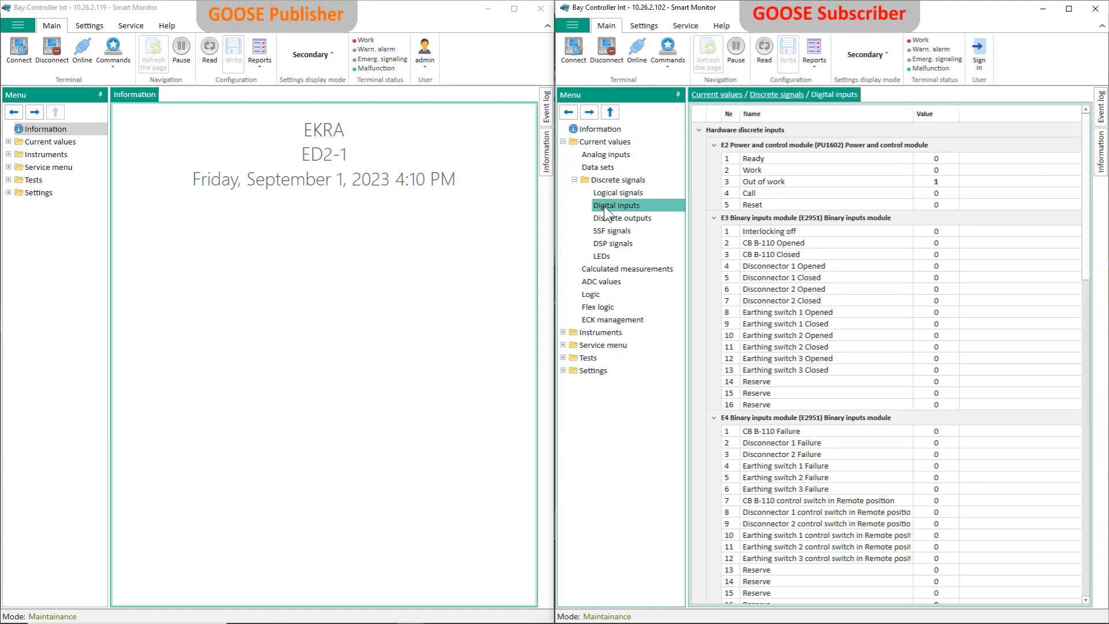
{"action": "scroll", "coordinate": [1089, 289], "scroll_direction": "down", "scroll_amount": 11}
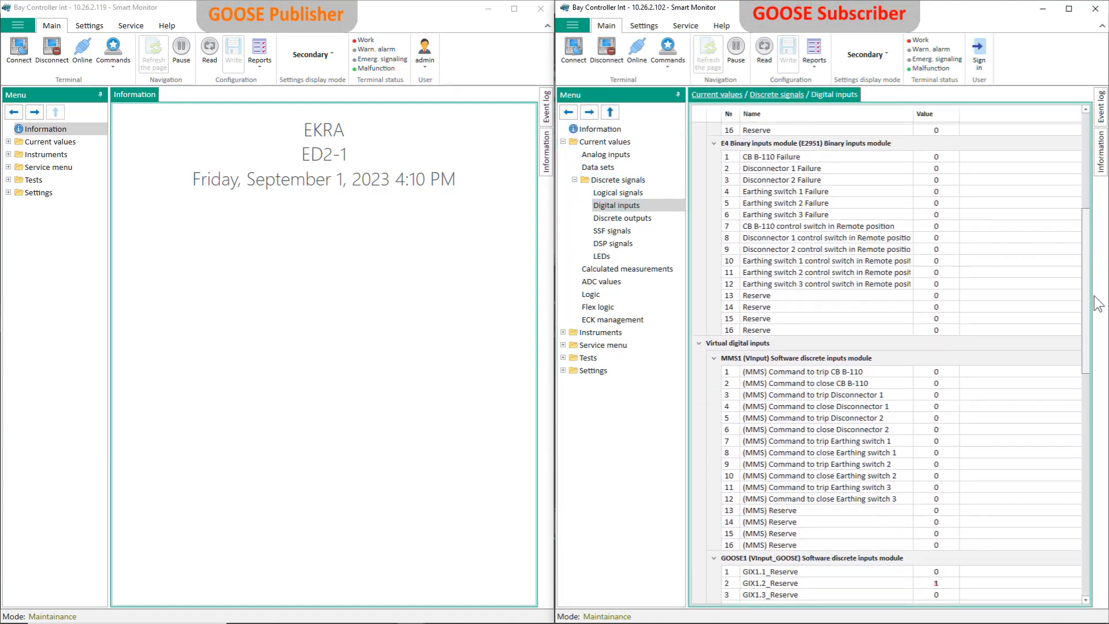
{"action": "left_click_drag", "start_coordinate": [1090, 333], "coordinate": [1084, 396]}
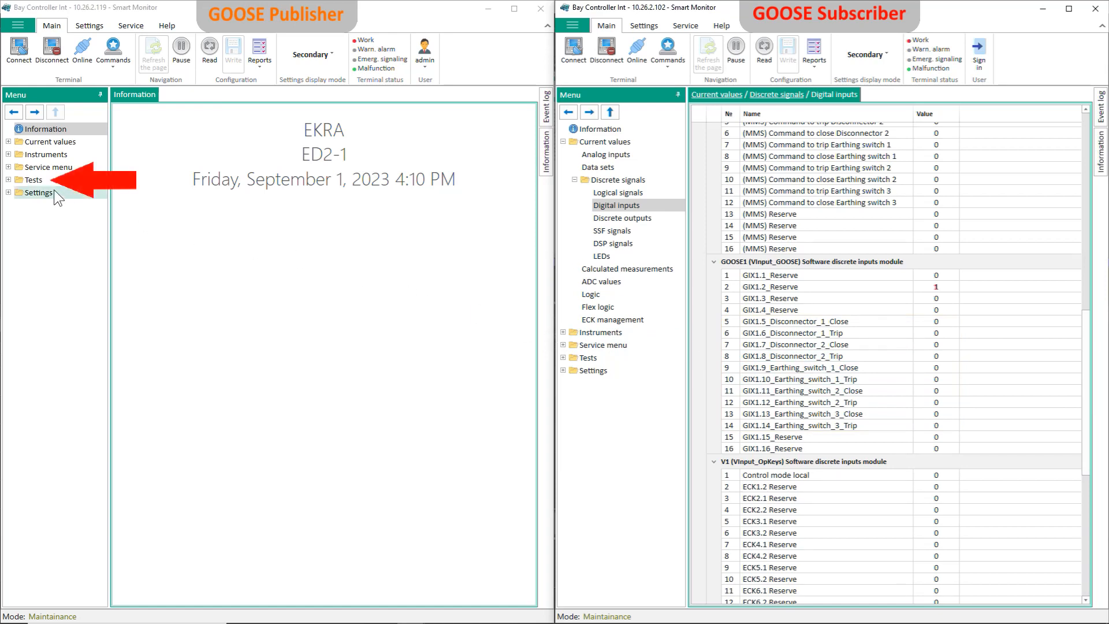
Enable matrix inputs emulation on the GOOSE publisher and find the disconnector and earthing switch position signals
{"action": "left_click", "coordinate": [9, 179]}
{"action": "left_click", "coordinate": [64, 205]}
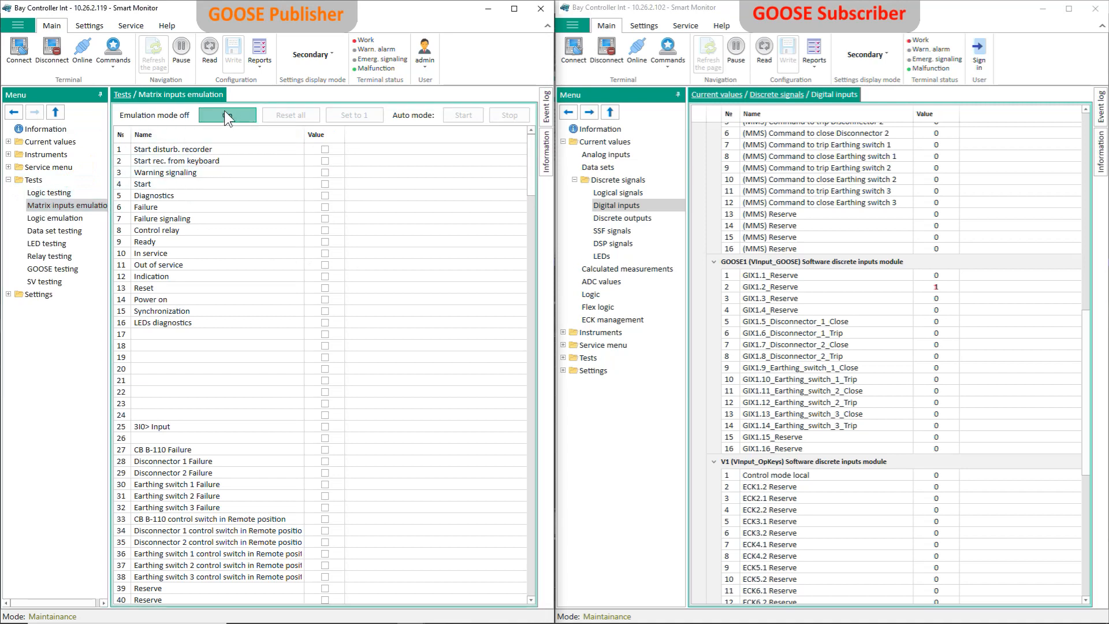
{"action": "left_click", "coordinate": [224, 111]}
{"action": "left_click_drag", "start_coordinate": [528, 175], "coordinate": [528, 387]}
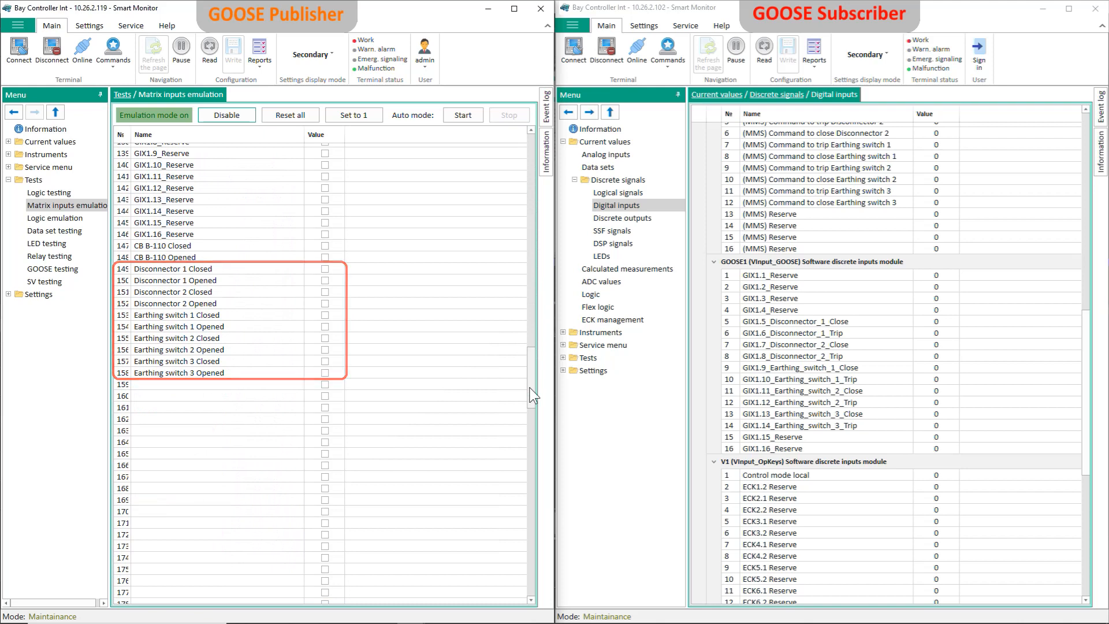
Emulate the Closed and Opened signals of Disconnectors 1 and 2 and Earthing switch 1, then clear Earthing switch 1 Closed and Disconnector 2 Opened
{"action": "left_click", "coordinate": [326, 269]}
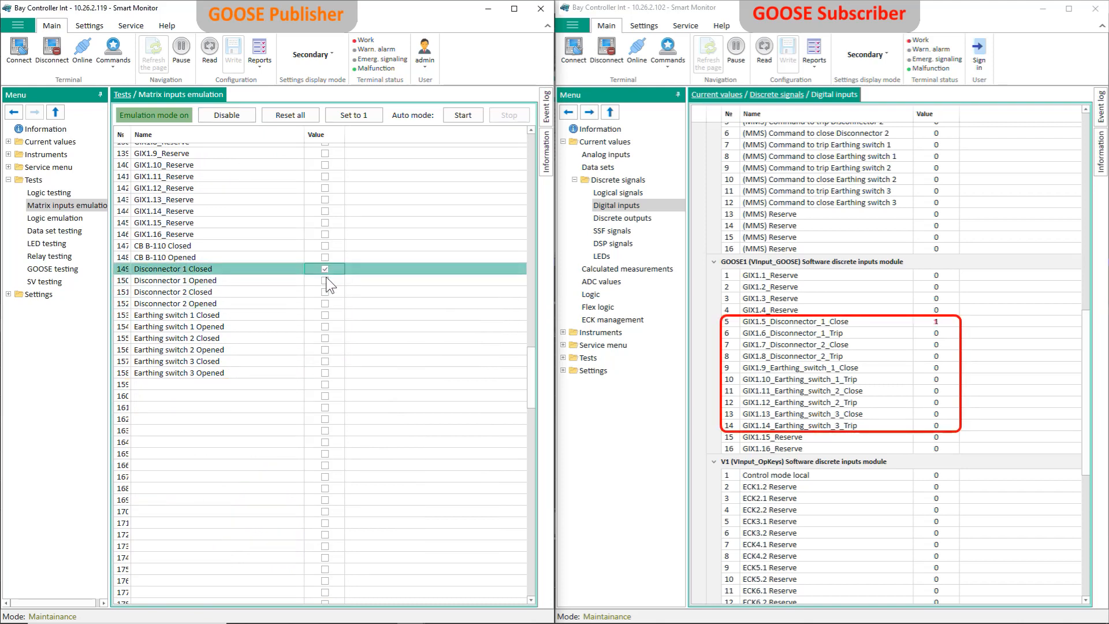
{"action": "left_click", "coordinate": [325, 280]}
{"action": "left_click", "coordinate": [324, 292]}
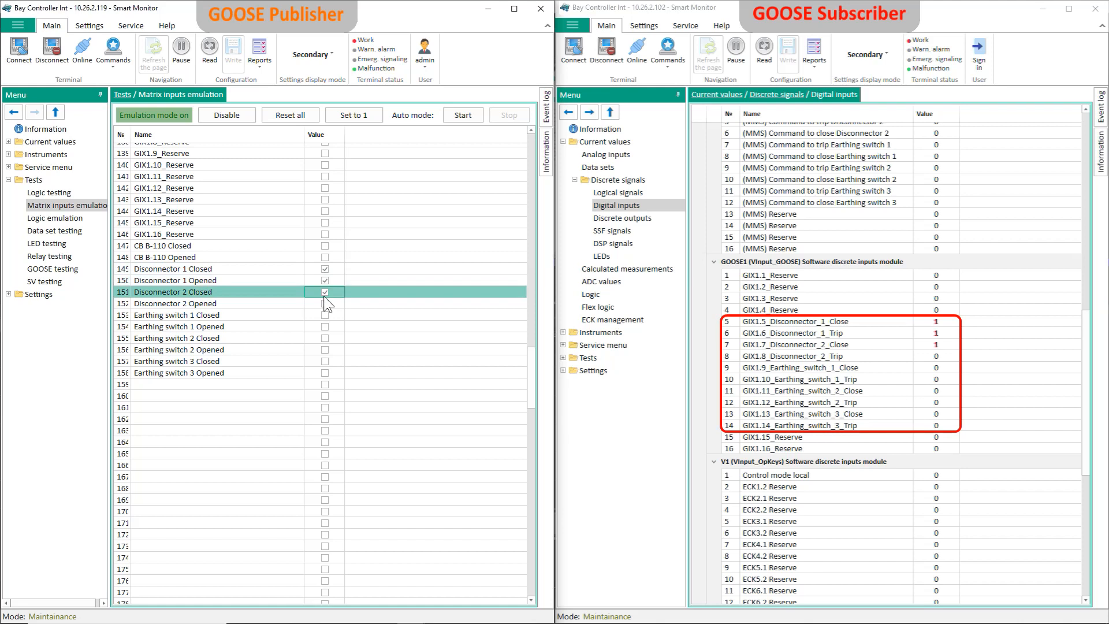
{"action": "left_click", "coordinate": [325, 303]}
{"action": "left_click", "coordinate": [324, 315]}
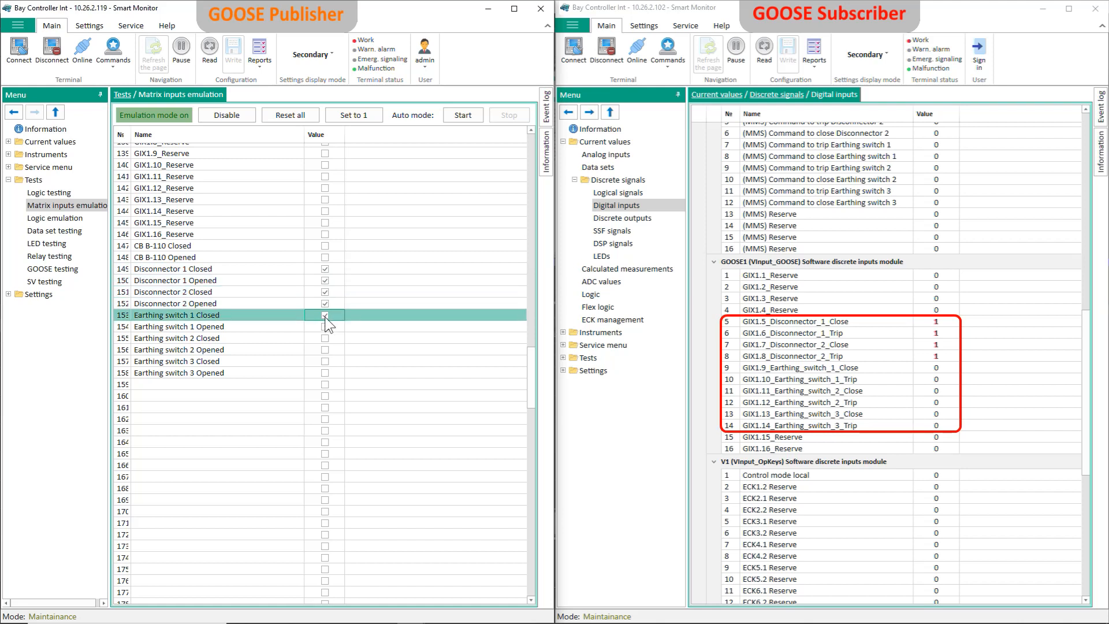
{"action": "left_click", "coordinate": [325, 325]}
{"action": "left_click", "coordinate": [325, 315]}
{"action": "left_click", "coordinate": [324, 303]}
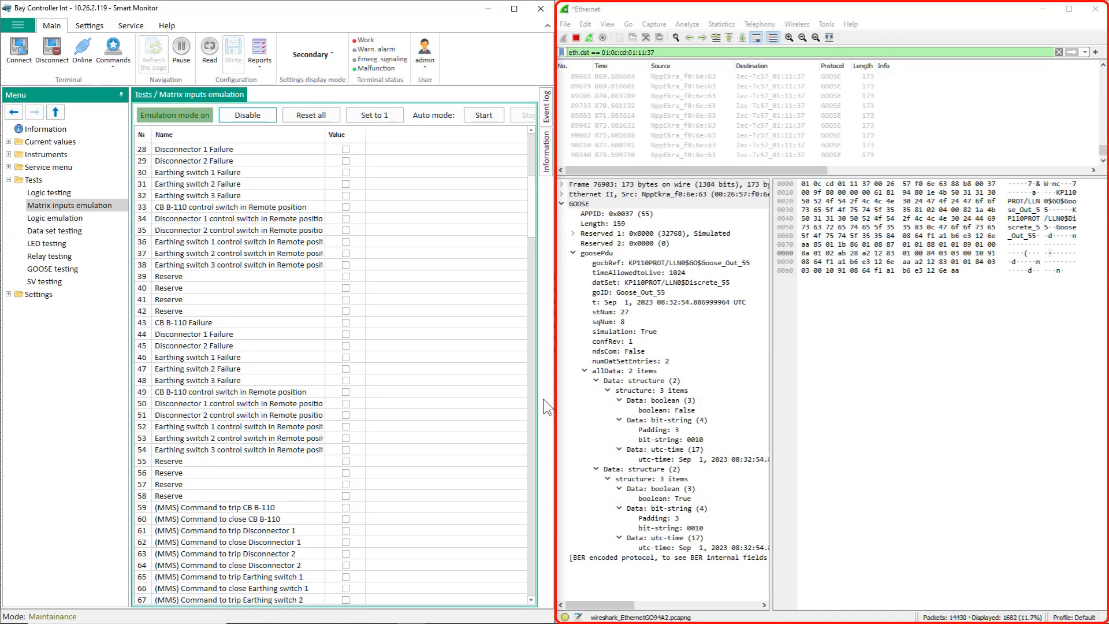
Toggle the Disconnector 1 Failure and Disconnector 2 Failure emulation signals and inspect the resulting GOOSE frames captured in Wireshark
{"action": "left_click", "coordinate": [346, 149]}
{"action": "left_click", "coordinate": [730, 156]}
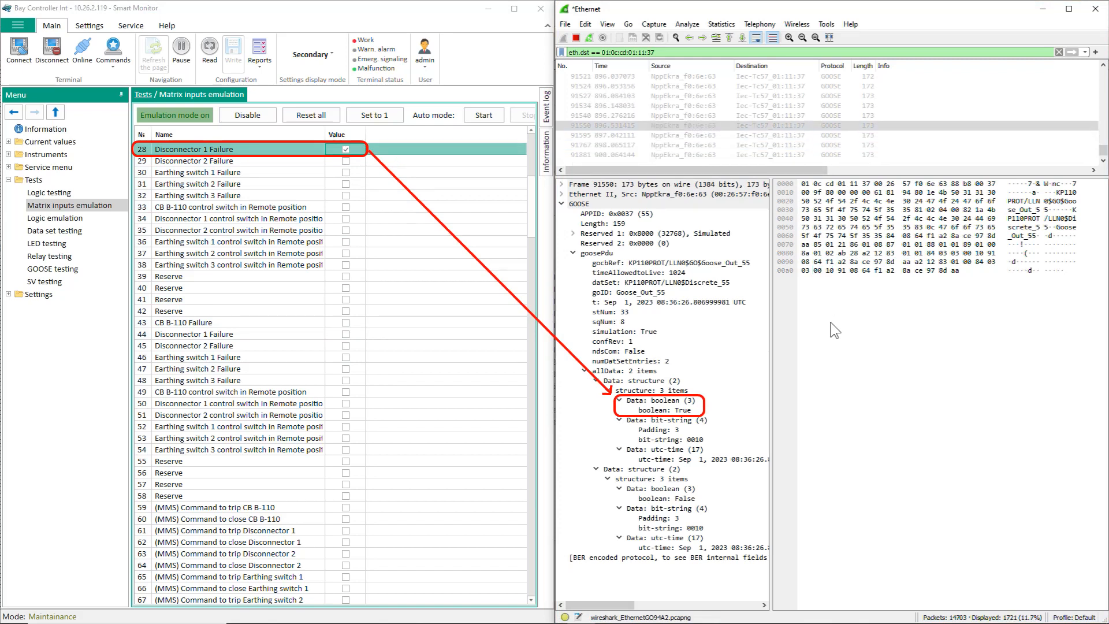
{"action": "left_click", "coordinate": [346, 160]}
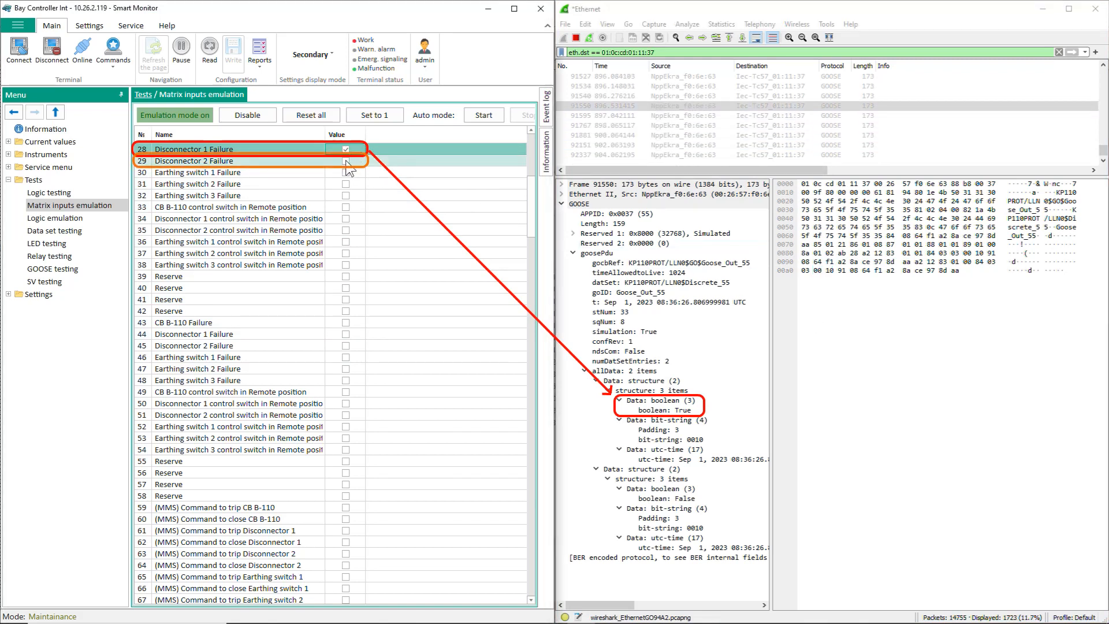
{"action": "left_click", "coordinate": [652, 155]}
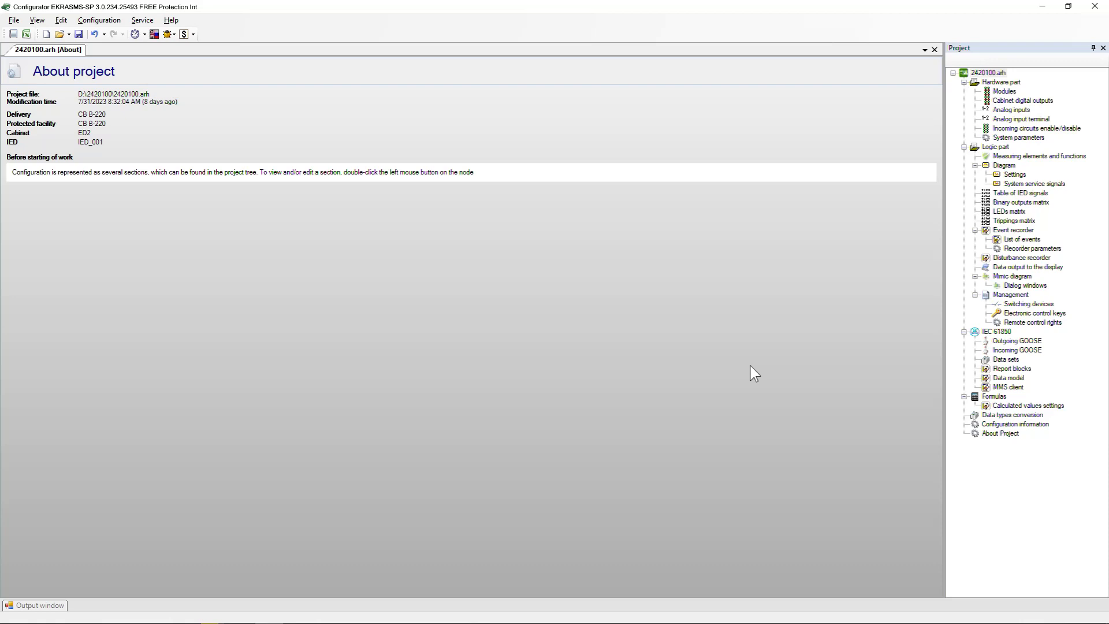
Open the IEC 61850 report blocks settings and add a new report block named RP_Discrete_87
{"action": "double_click", "coordinate": [1010, 369]}
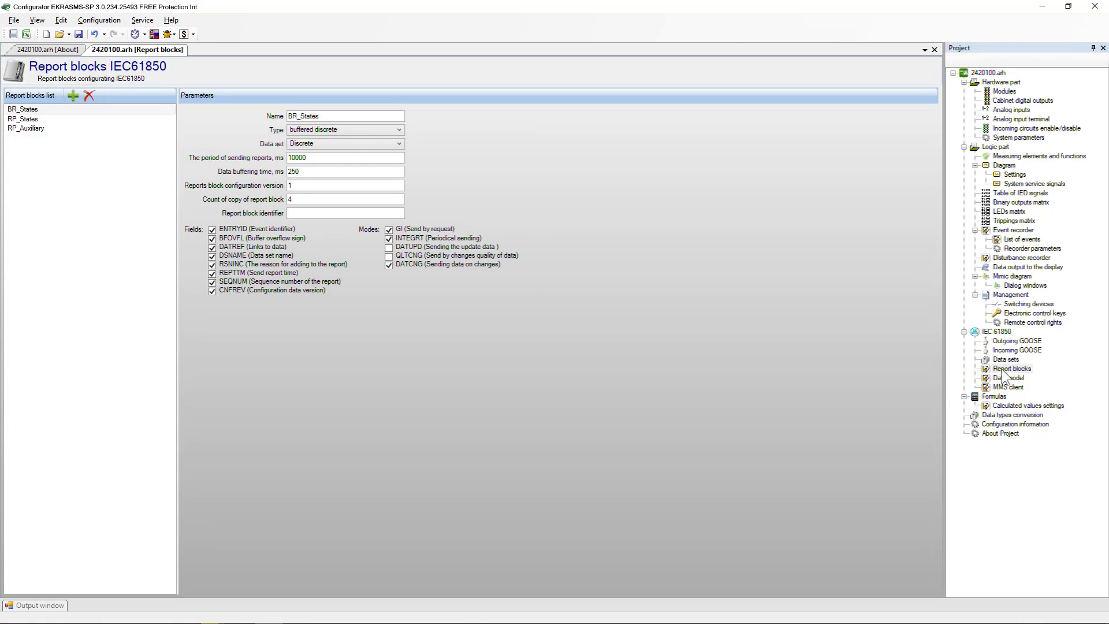
{"action": "left_click", "coordinate": [73, 96]}
{"action": "double_click", "coordinate": [324, 115]}
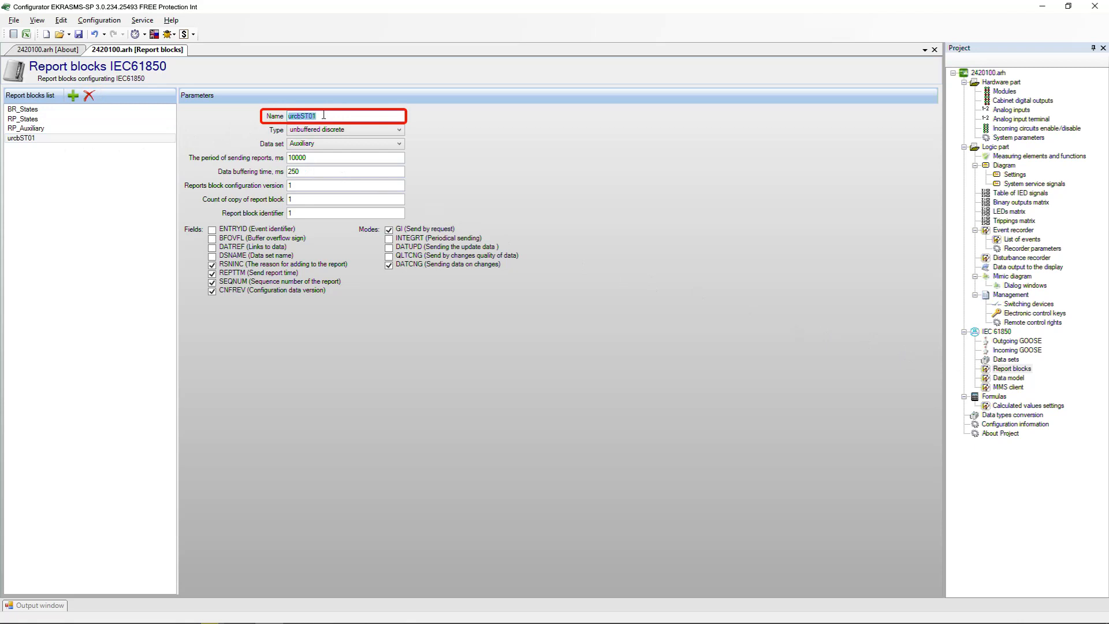
{"action": "type", "text": "RP_Discrete_87"}
{"action": "key", "text": "Return"}
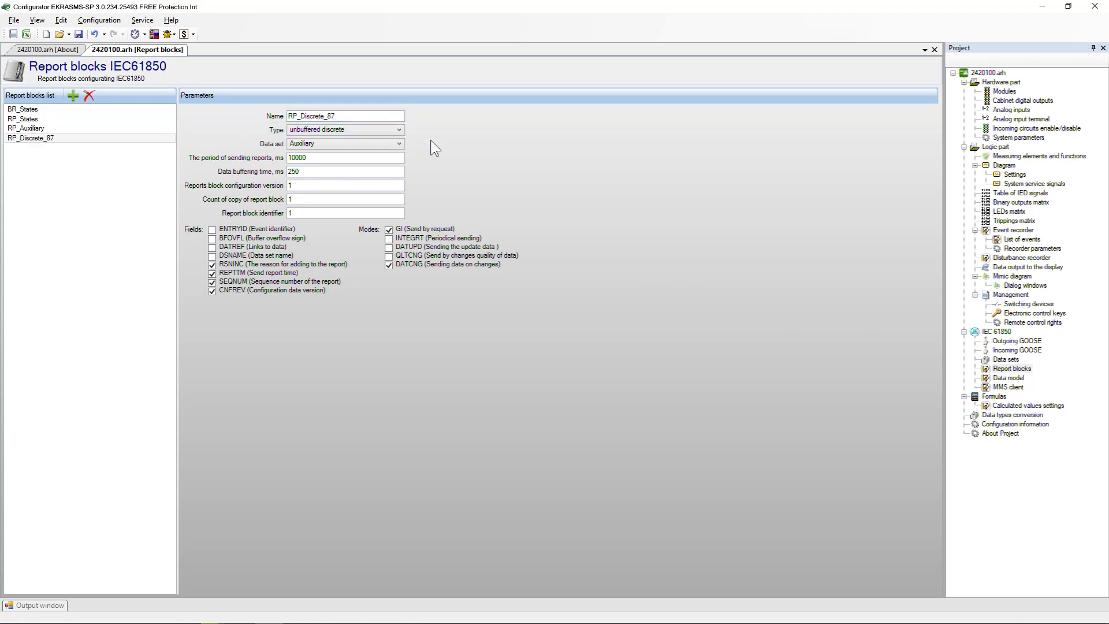
Keep the report block type as unbuffered discrete and assign the Discrete_87_MMS data set to it
{"action": "left_click", "coordinate": [400, 131]}
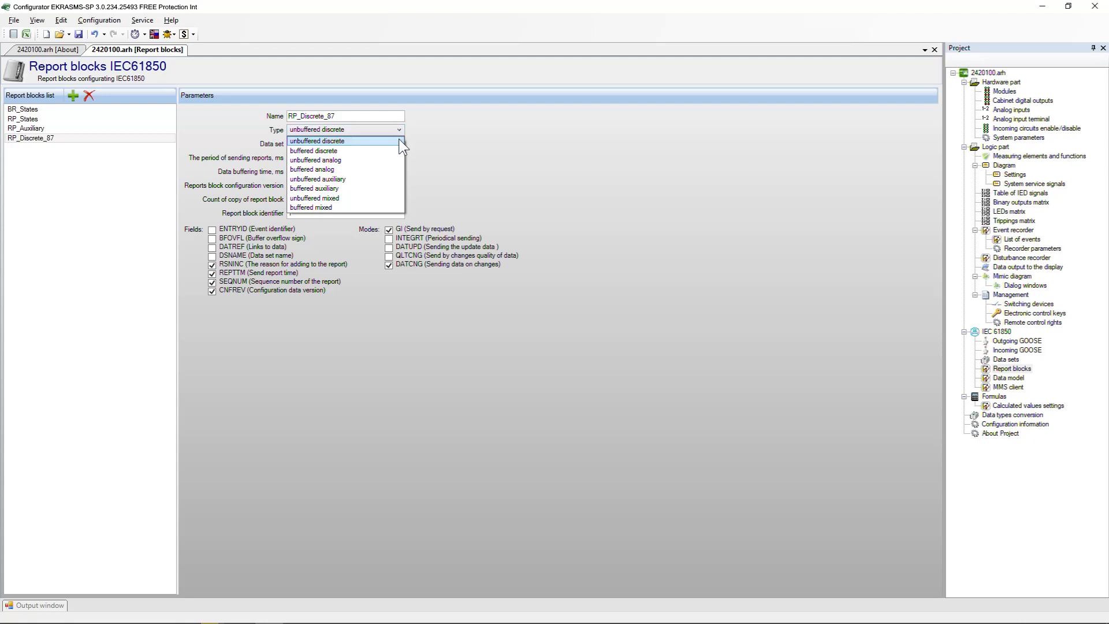
{"action": "left_click", "coordinate": [399, 140]}
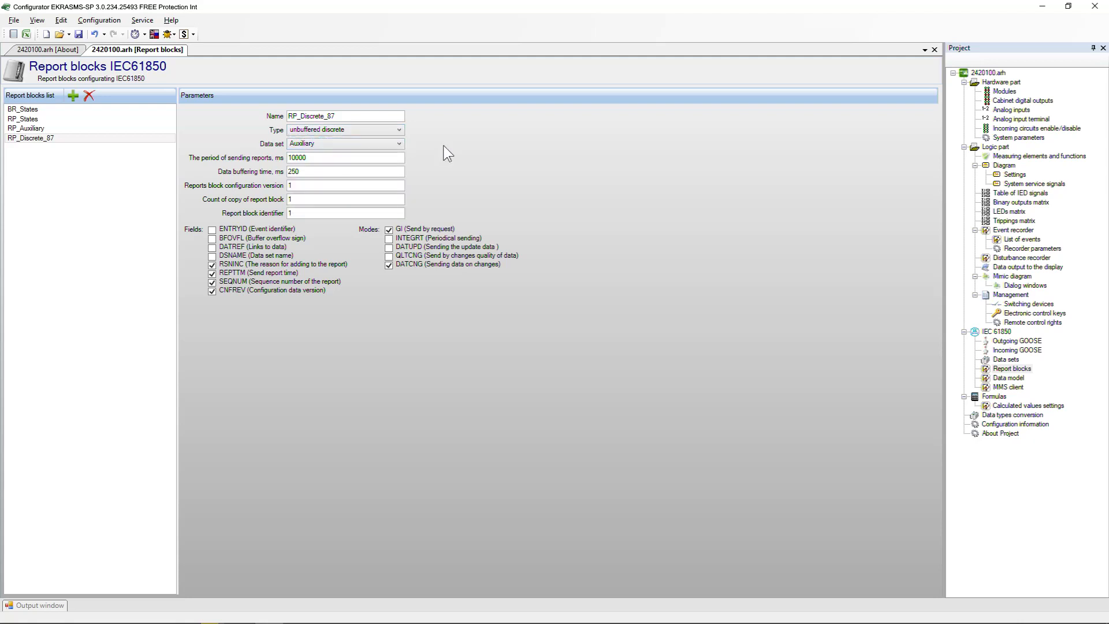
{"action": "left_click", "coordinate": [398, 144]}
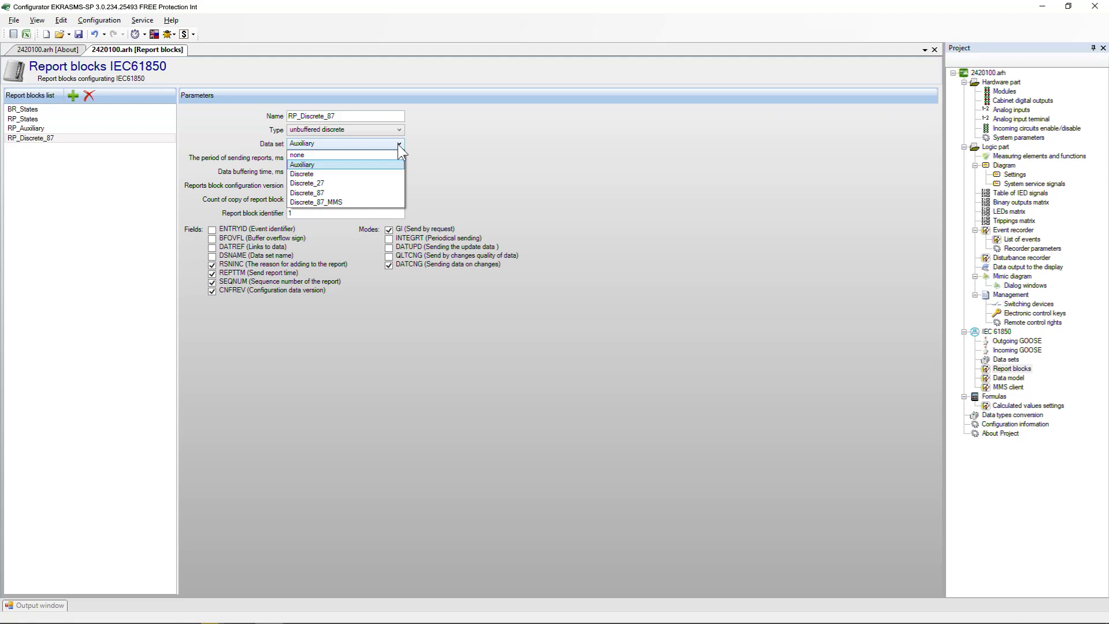
{"action": "left_click", "coordinate": [383, 202]}
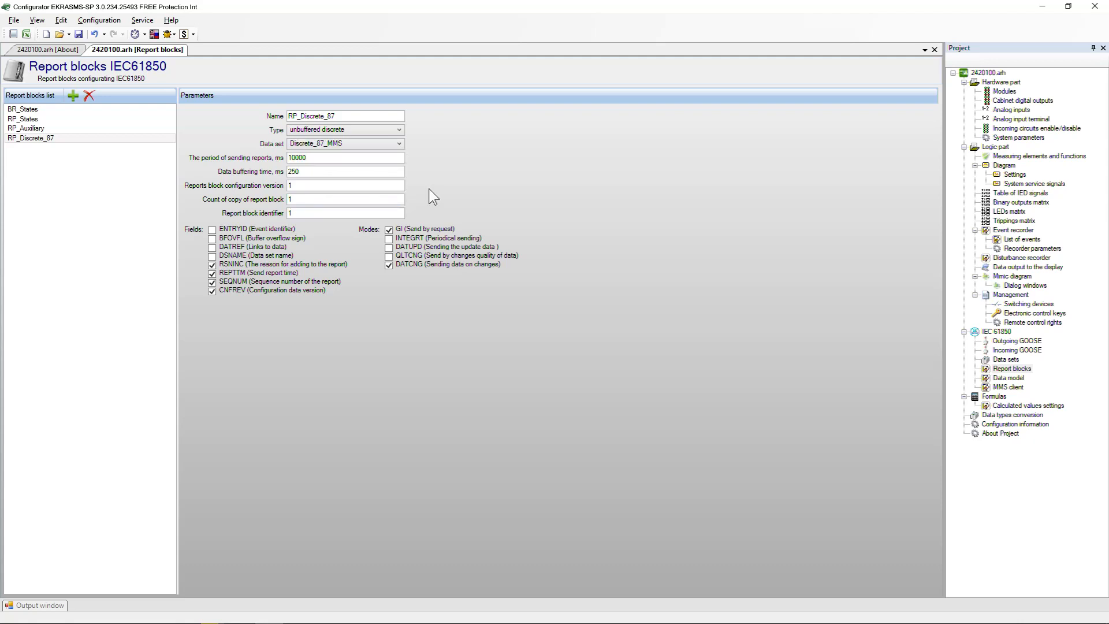
{"action": "left_click", "coordinate": [399, 143]}
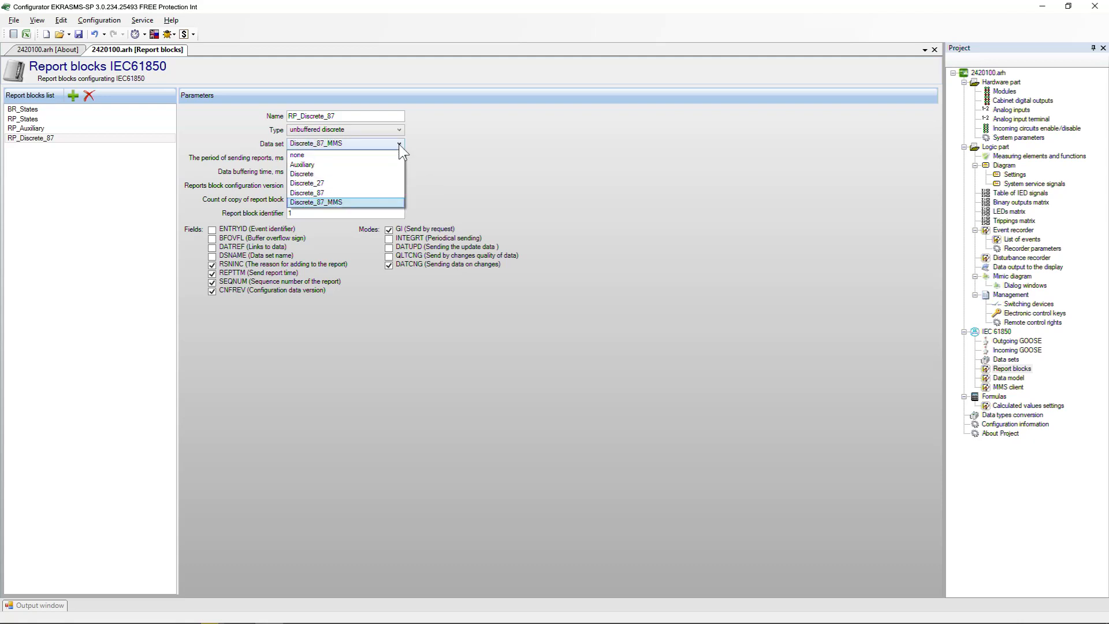
{"action": "left_click", "coordinate": [386, 190]}
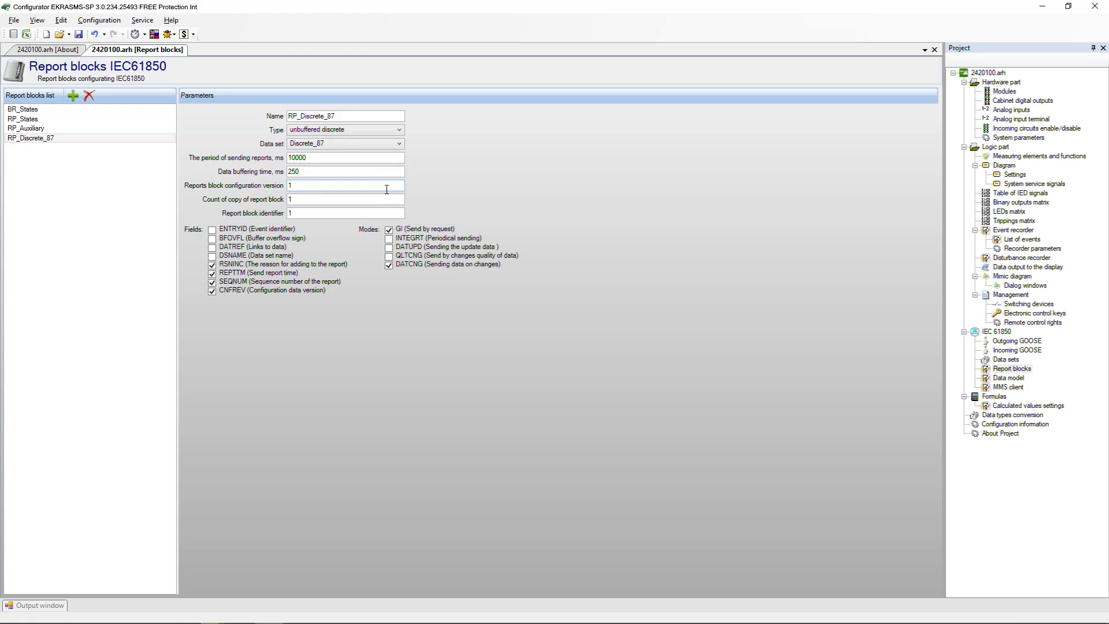
{"action": "left_click", "coordinate": [397, 145]}
{"action": "left_click", "coordinate": [386, 199]}
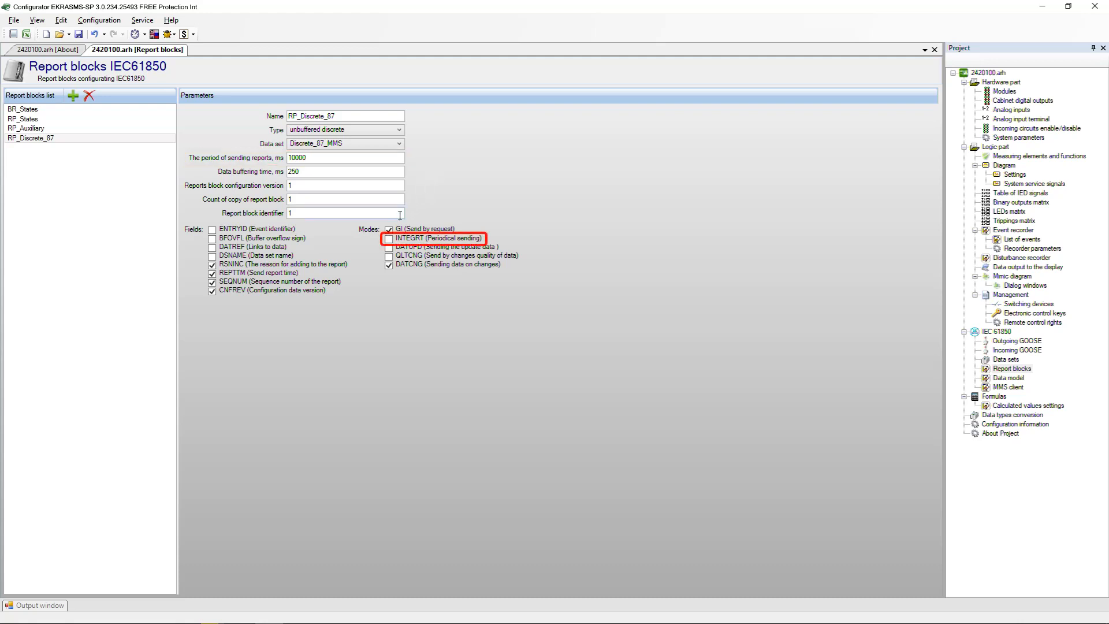
Enable INTEGRT periodical sending, set the count of report block copies to 4, and enter Discrete_8 as the report block identifier
{"action": "left_click", "coordinate": [395, 237]}
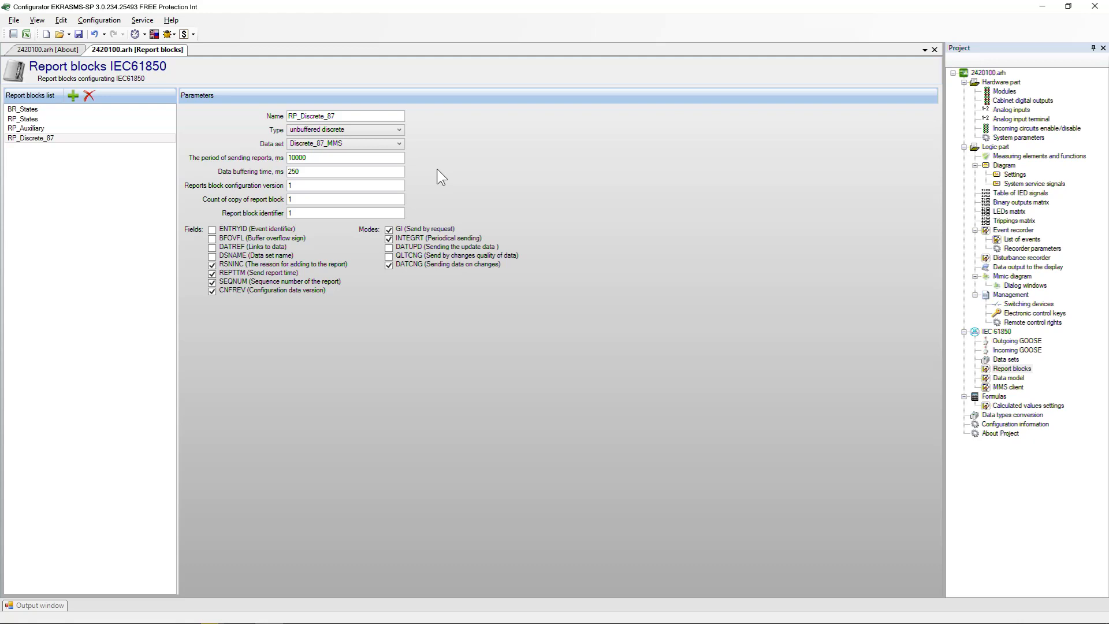
{"action": "double_click", "coordinate": [314, 200]}
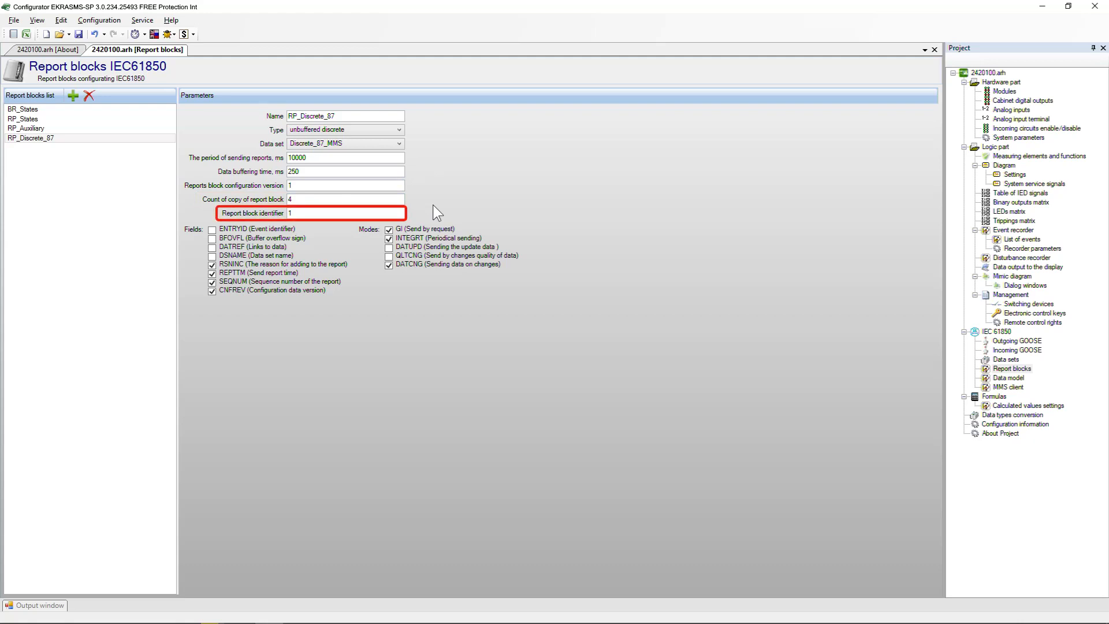
{"action": "double_click", "coordinate": [363, 213]}
{"action": "type", "text": "Discrete_8"}
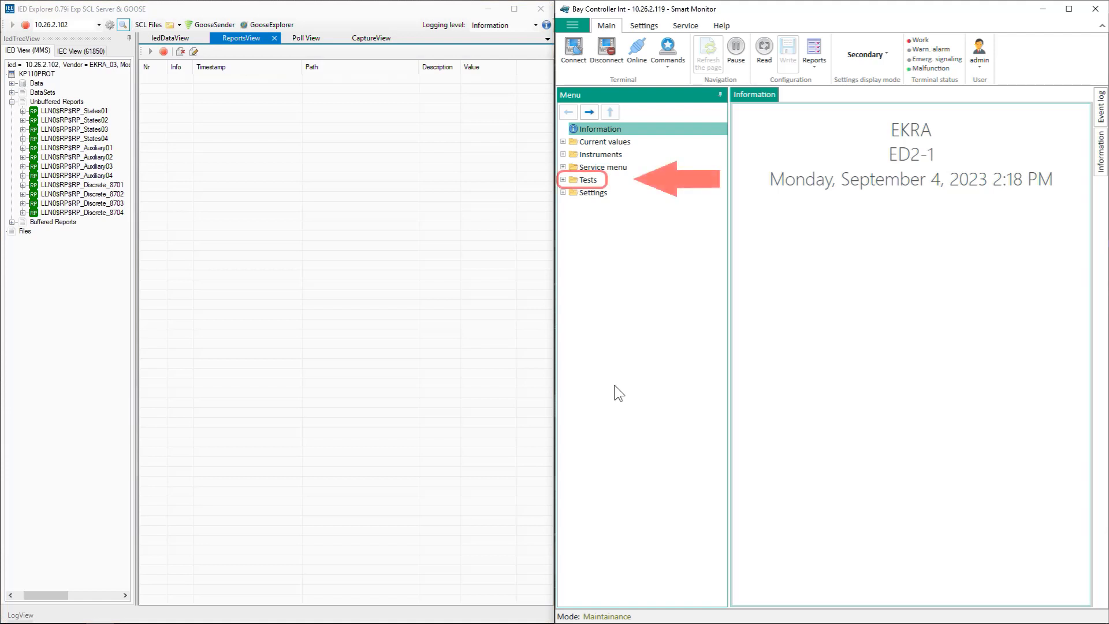
Switch to the Bay Controller's Smart Monitor and turn on matrix inputs emulation mode
{"action": "left_click", "coordinate": [564, 180]}
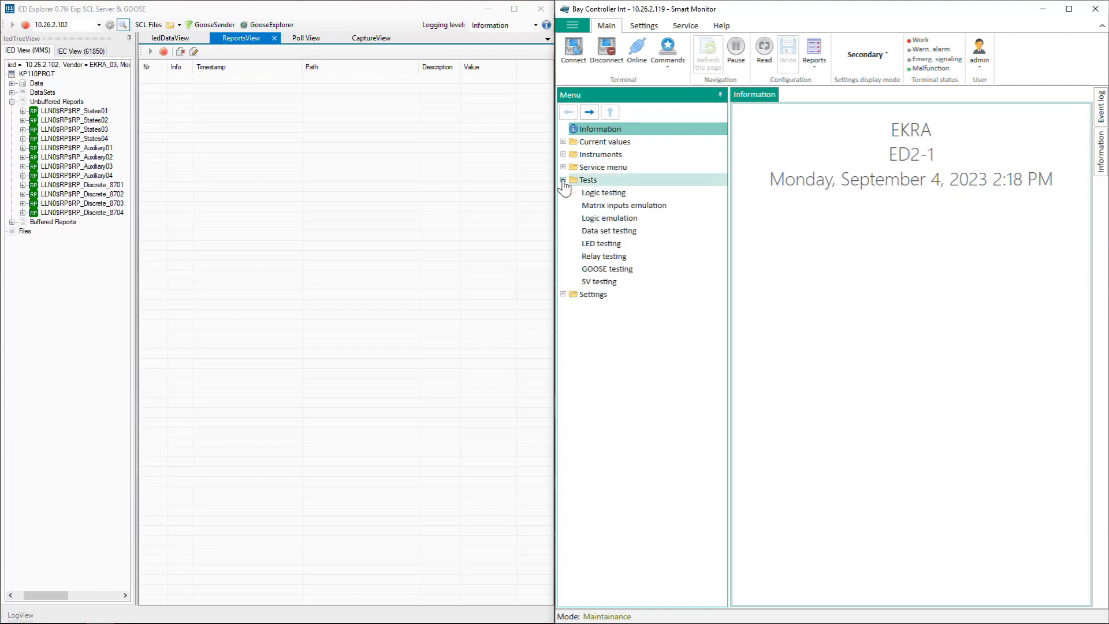
{"action": "left_click", "coordinate": [615, 209]}
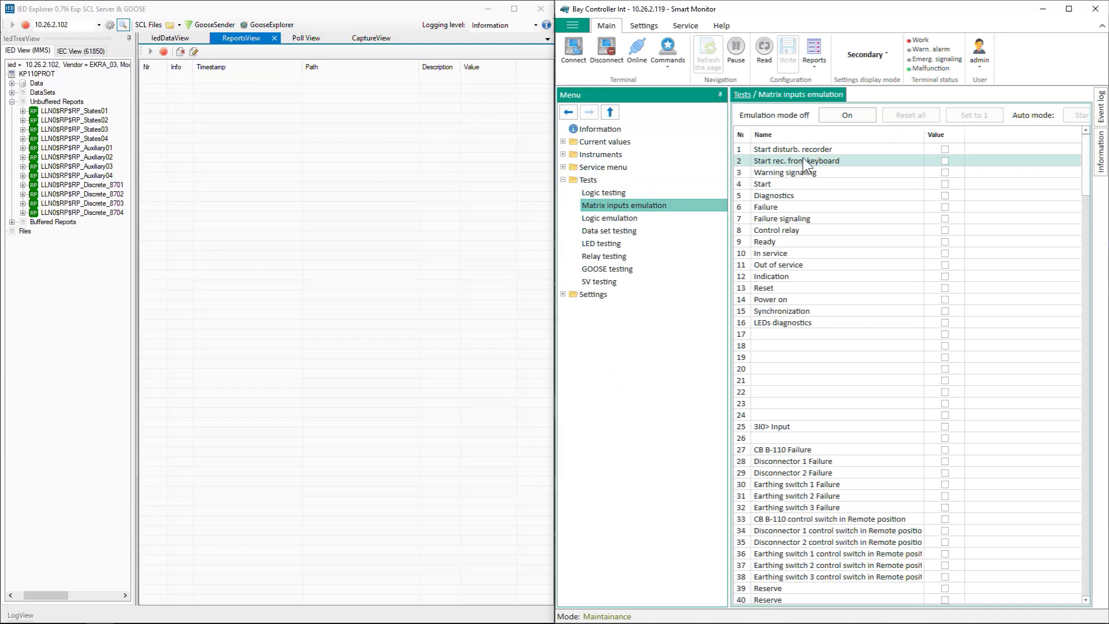
{"action": "left_click", "coordinate": [832, 120]}
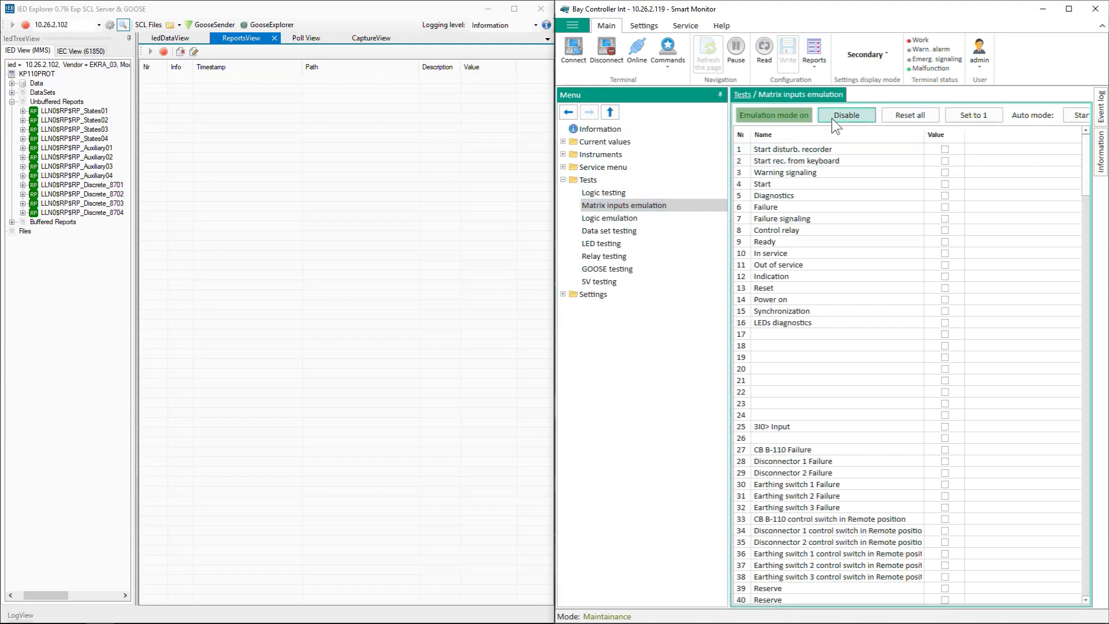
Emulate the Disconnector 1 Closed, Disconnector 1 Opened and Earthing switch 1 Closed signals to generate reports in IED Explorer
{"action": "left_click_drag", "start_coordinate": [1086, 168], "coordinate": [1087, 383]}
{"action": "left_click", "coordinate": [945, 247]}
{"action": "left_click", "coordinate": [946, 259]}
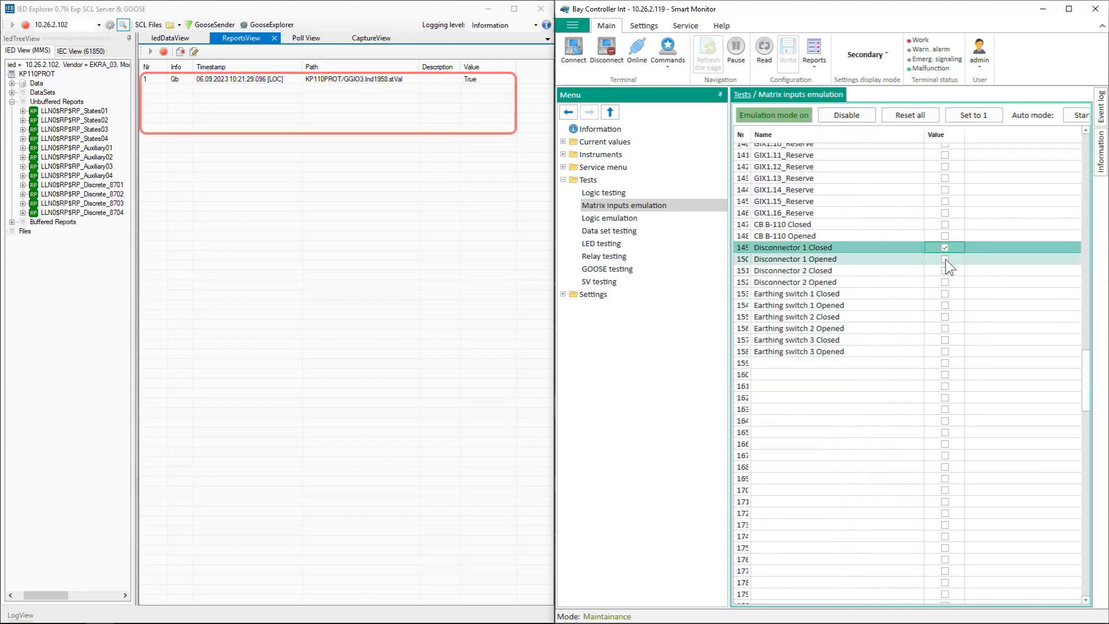
{"action": "left_click", "coordinate": [945, 294]}
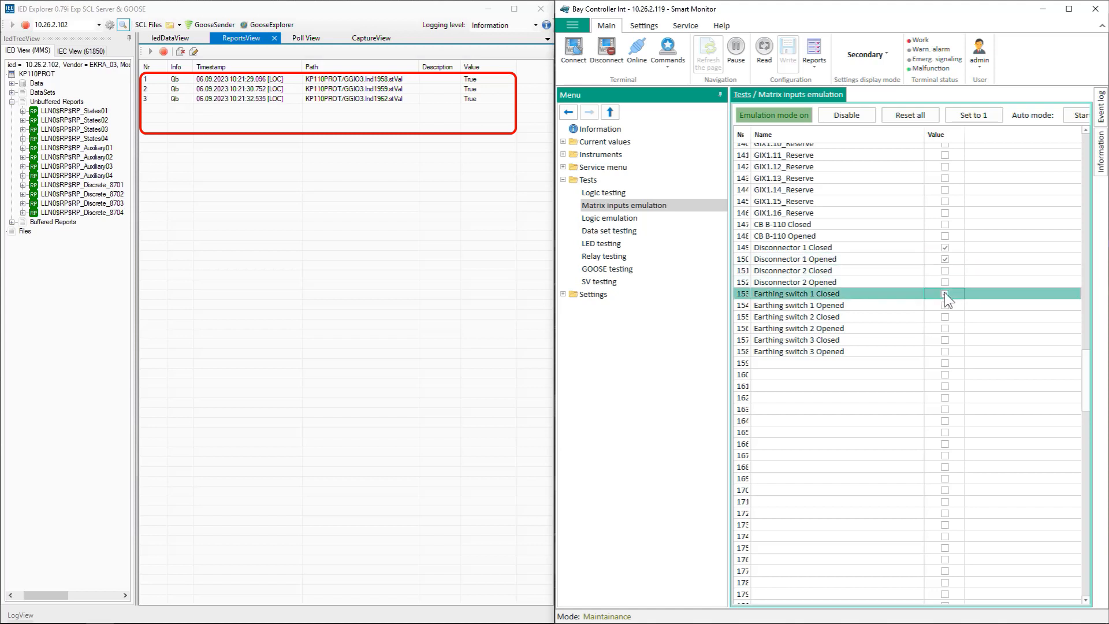
Clear the emulated Disconnector 1 Opened, Disconnector 1 Closed and Earthing switch 1 Closed signals
{"action": "left_click", "coordinate": [946, 259]}
{"action": "left_click", "coordinate": [945, 247]}
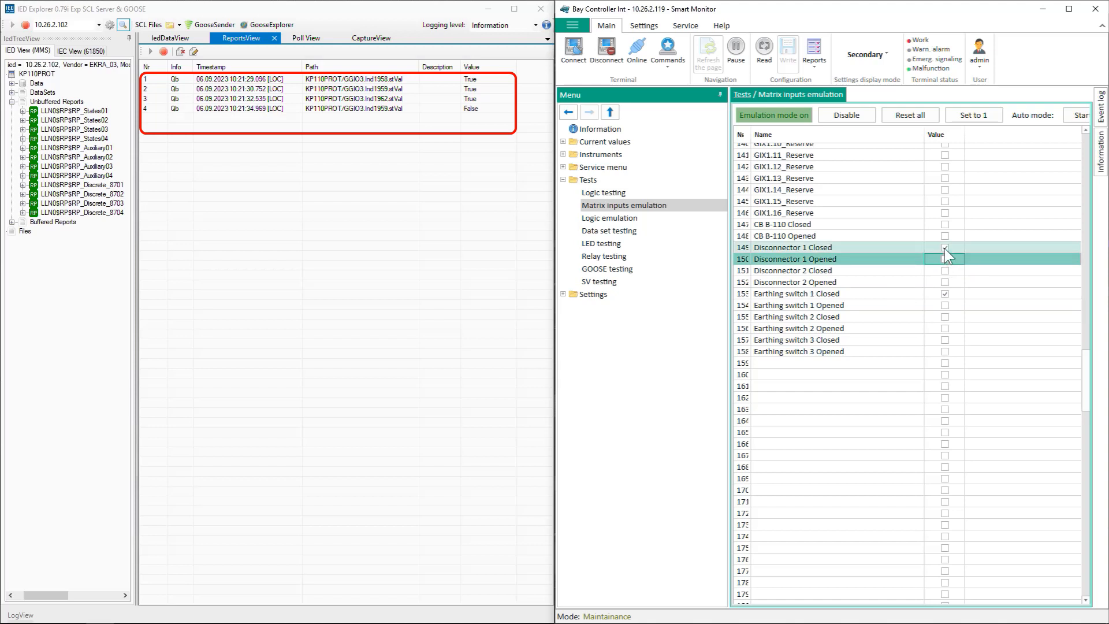
{"action": "left_click", "coordinate": [945, 294]}
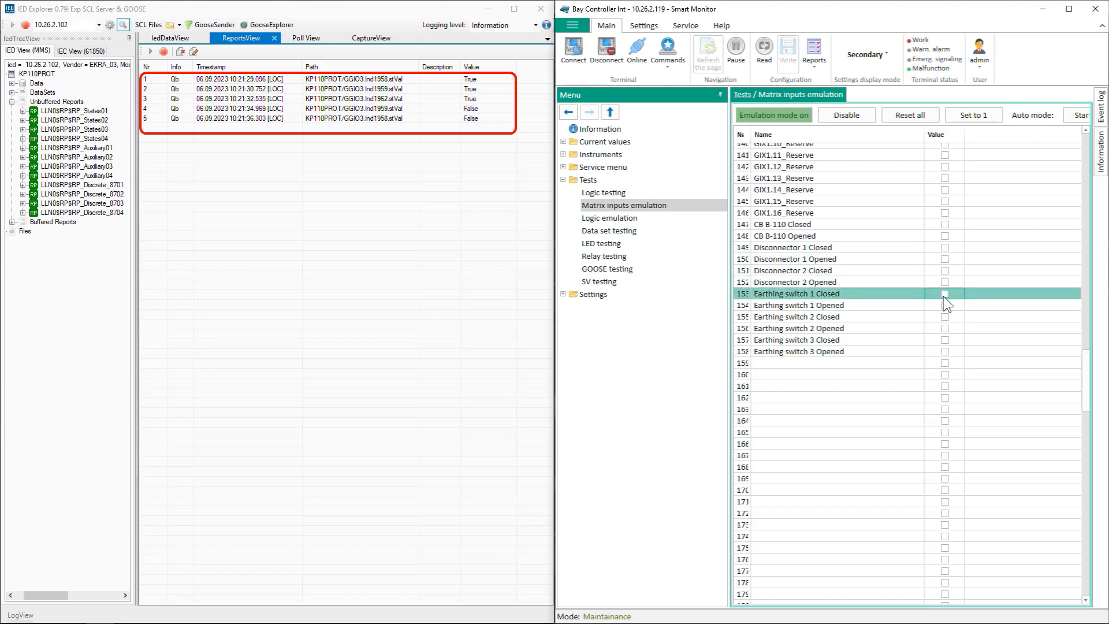